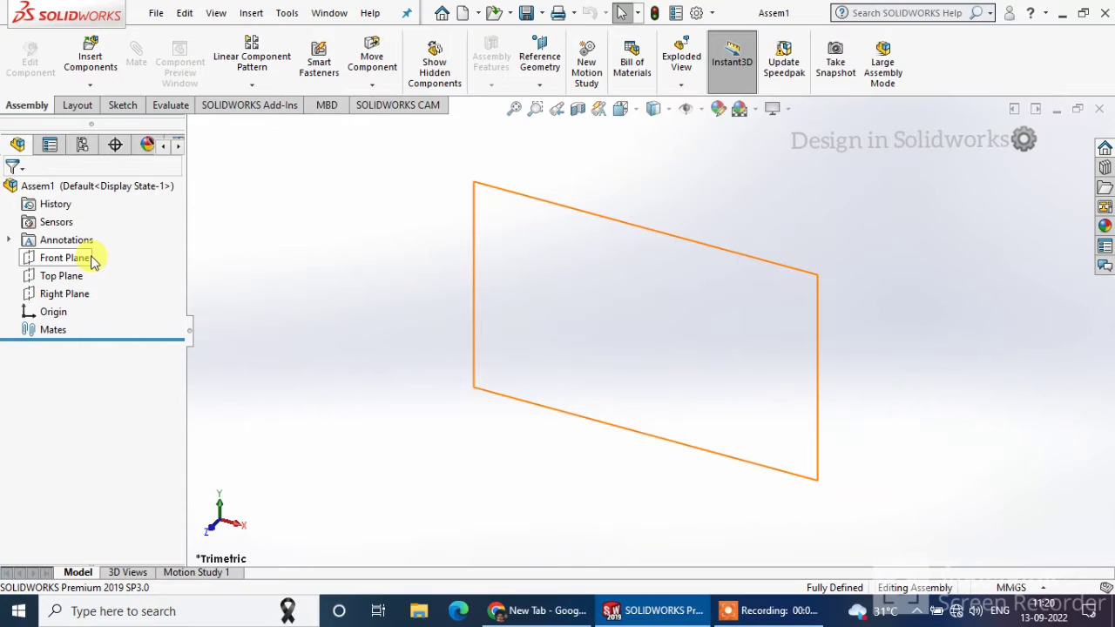
Sketch a horizontal centerline about 117 mm long on the Front Plane, from the origin toward negative X, and exit the sketch
click(91, 256)
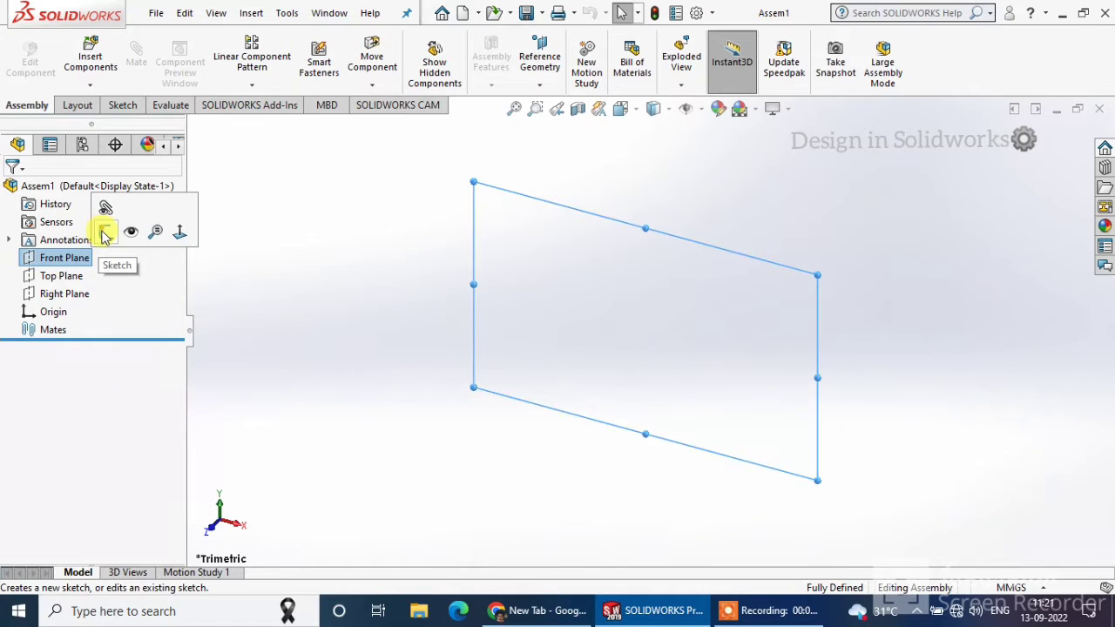
click(179, 231)
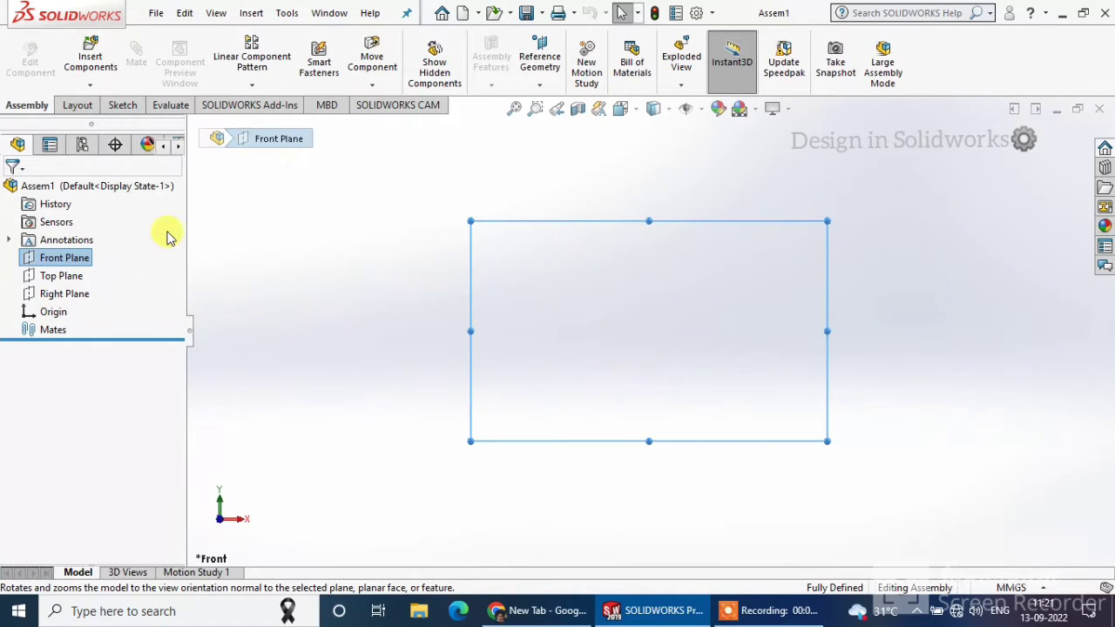
click(122, 106)
click(21, 52)
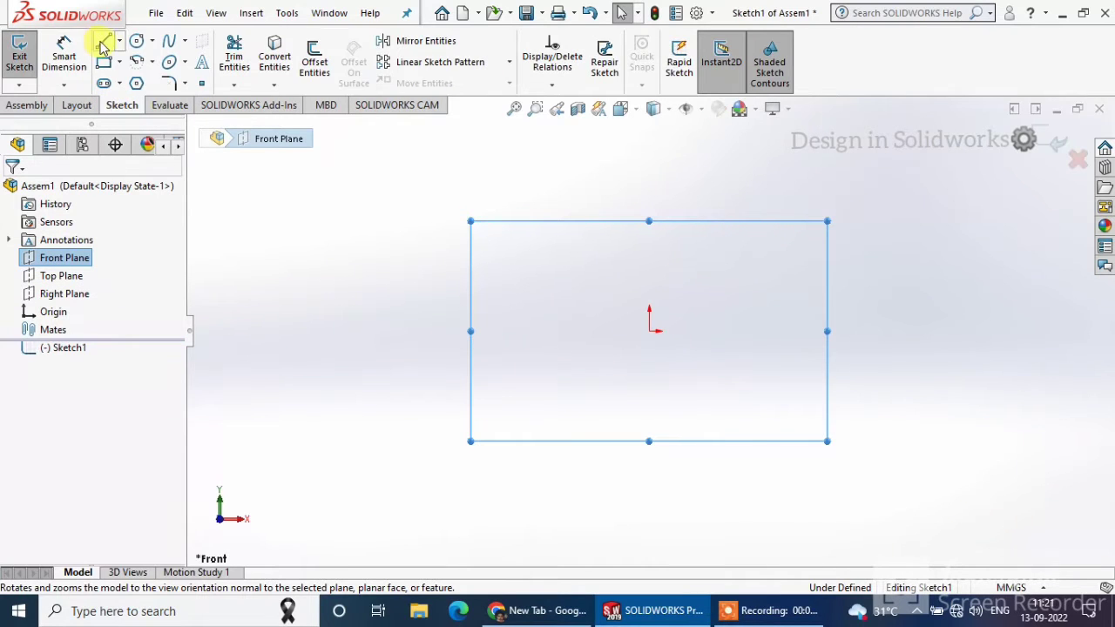
click(118, 48)
click(140, 79)
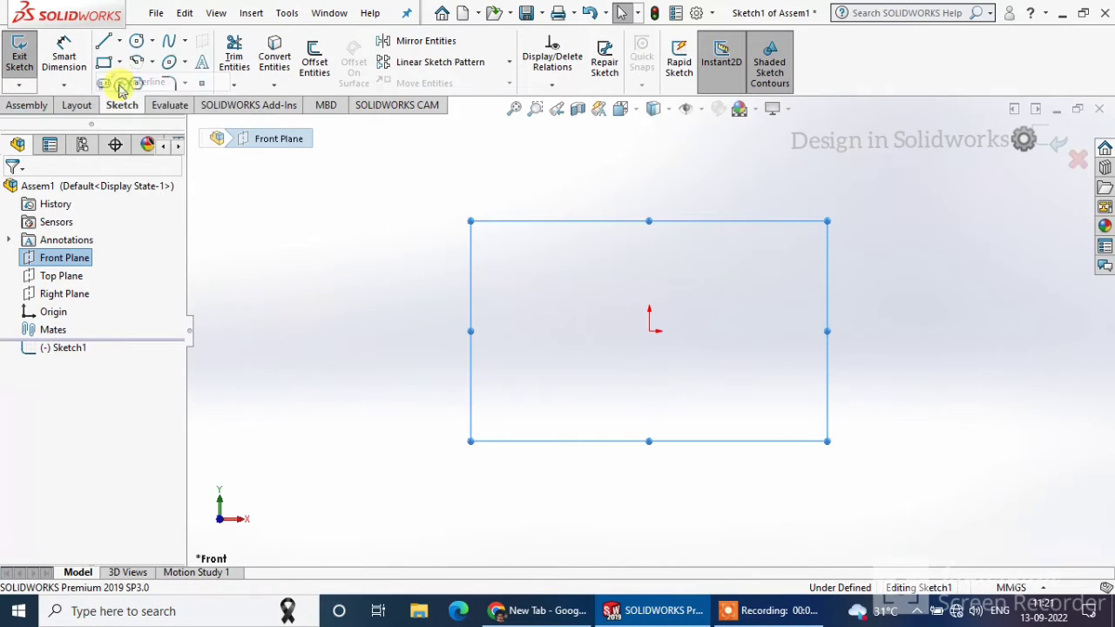
click(649, 331)
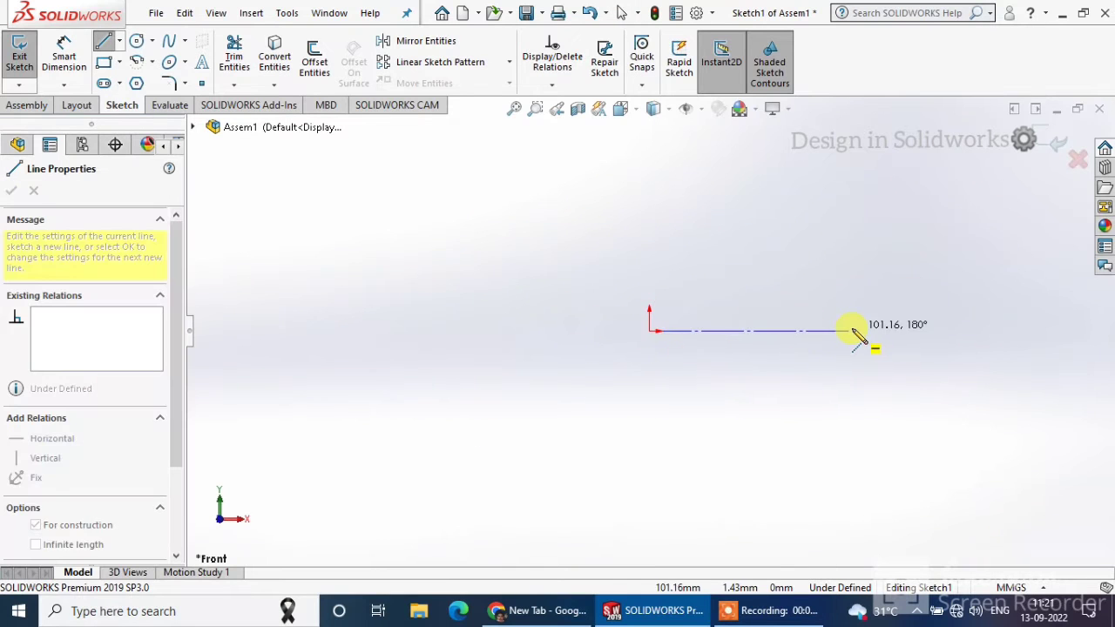
click(414, 330)
right_click(474, 291)
click(480, 297)
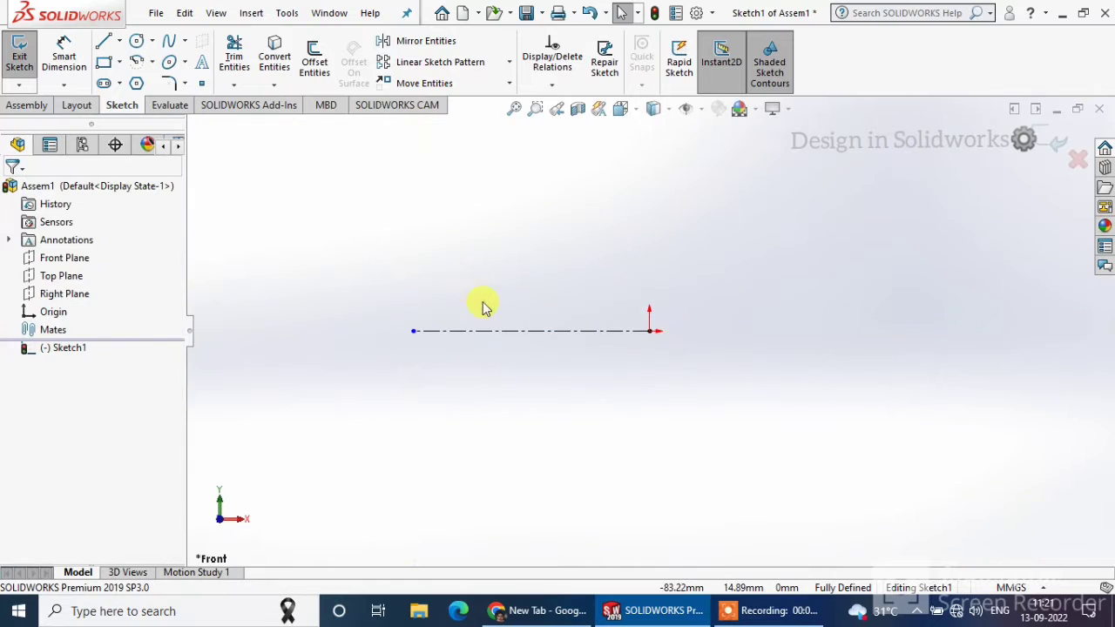
click(19, 57)
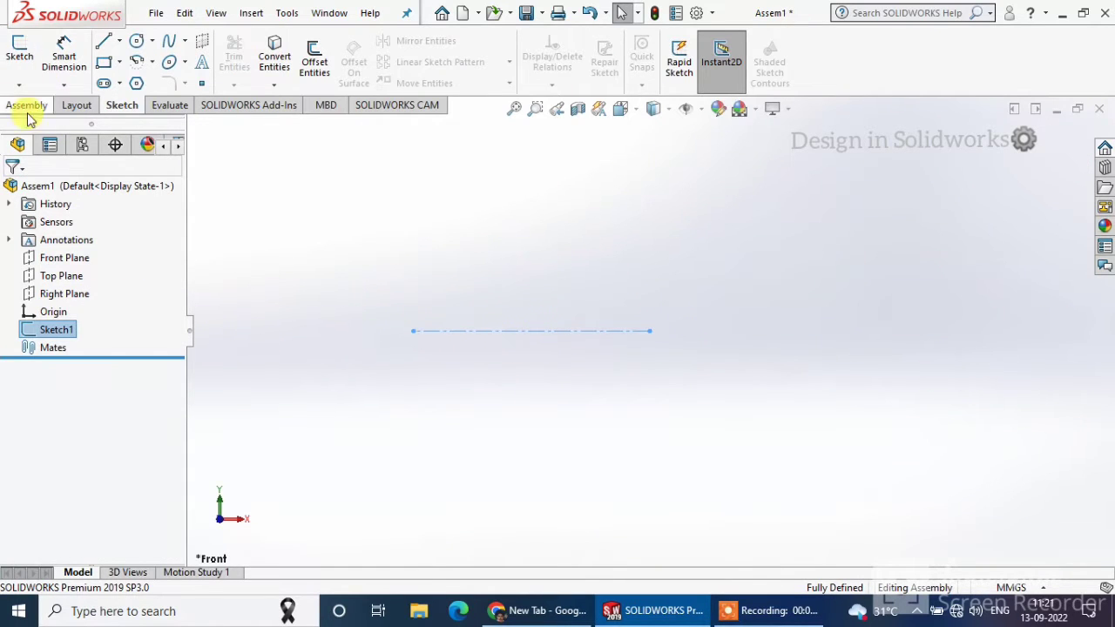
Add in the Toolbox from the Design Library
click(1105, 167)
click(1025, 166)
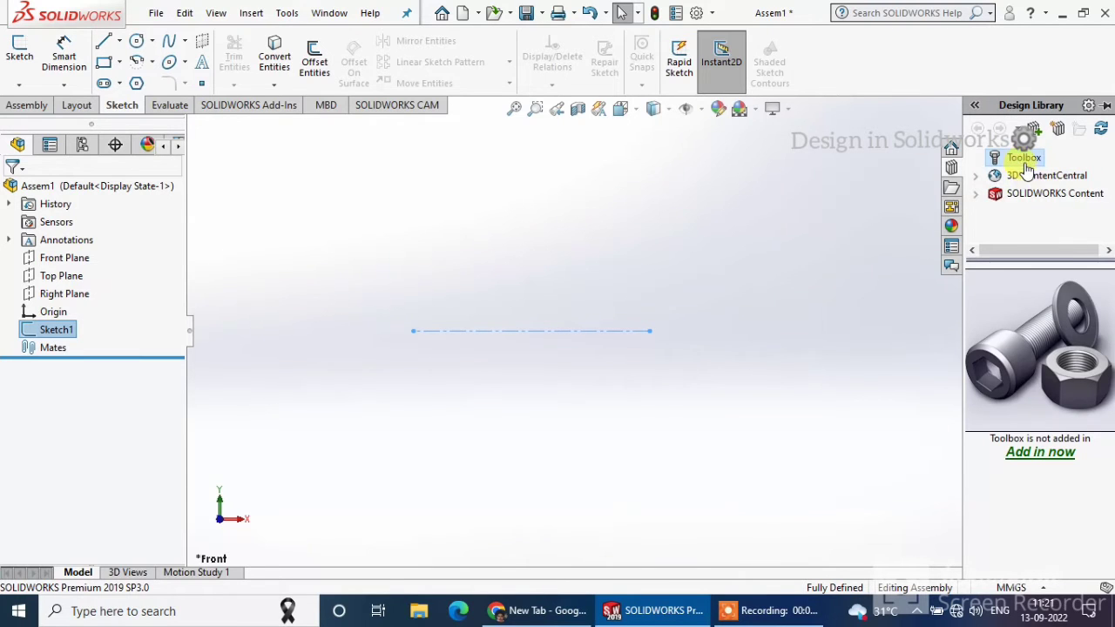
click(1036, 453)
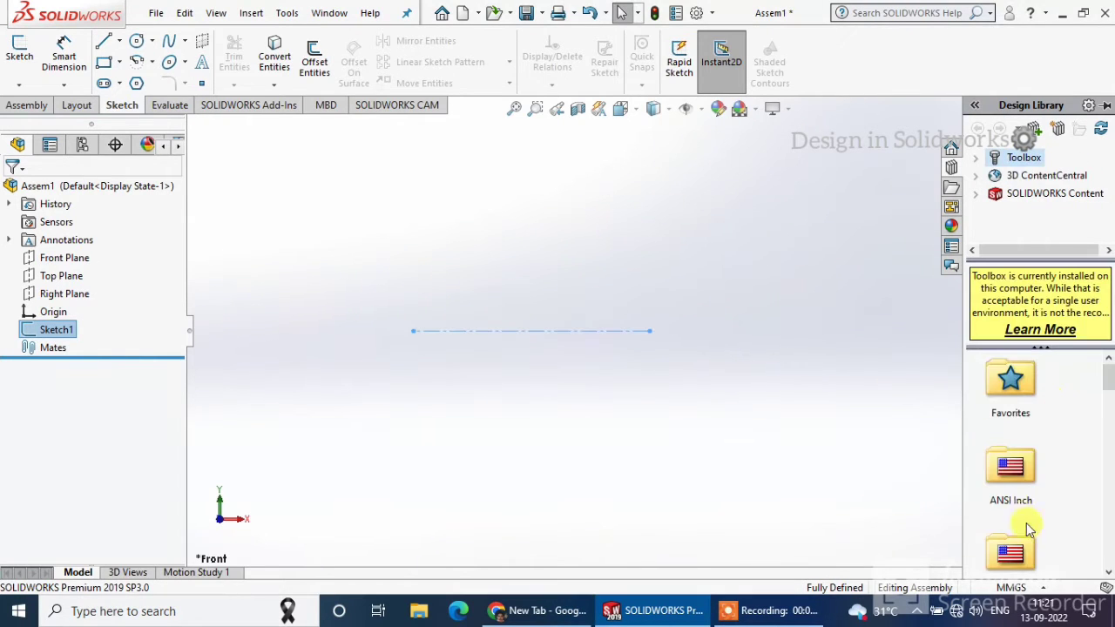
Insert a Spur Gear from the Toolbox's ANSI Metric Power Transmission gears, placing it at the centerline's origin end
click(1027, 529)
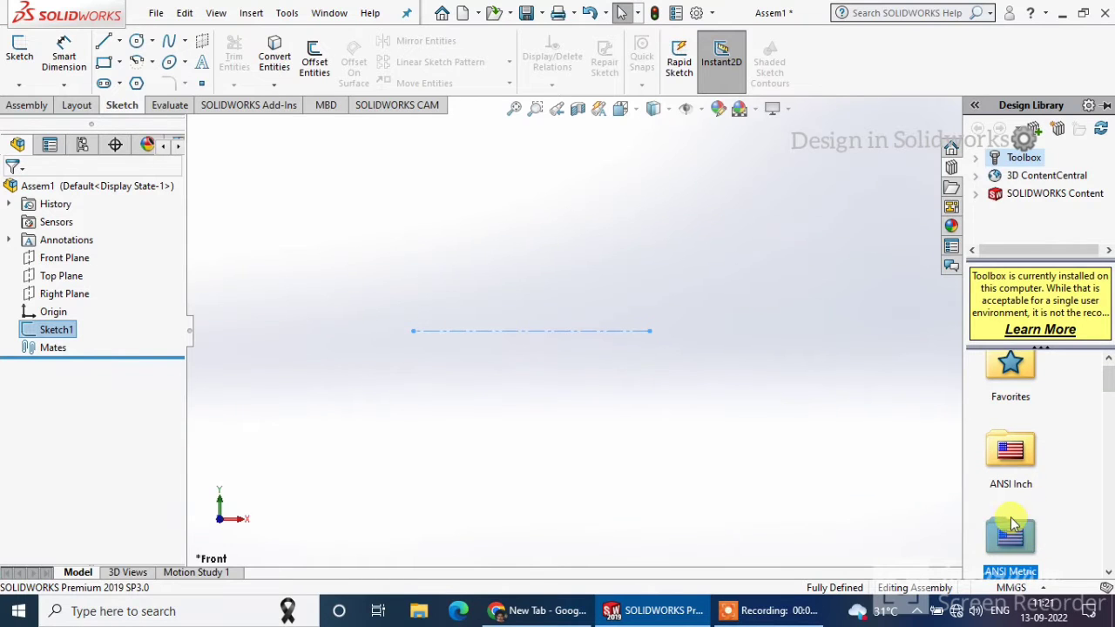
double_click(1010, 530)
scroll(1036, 444, down, 5)
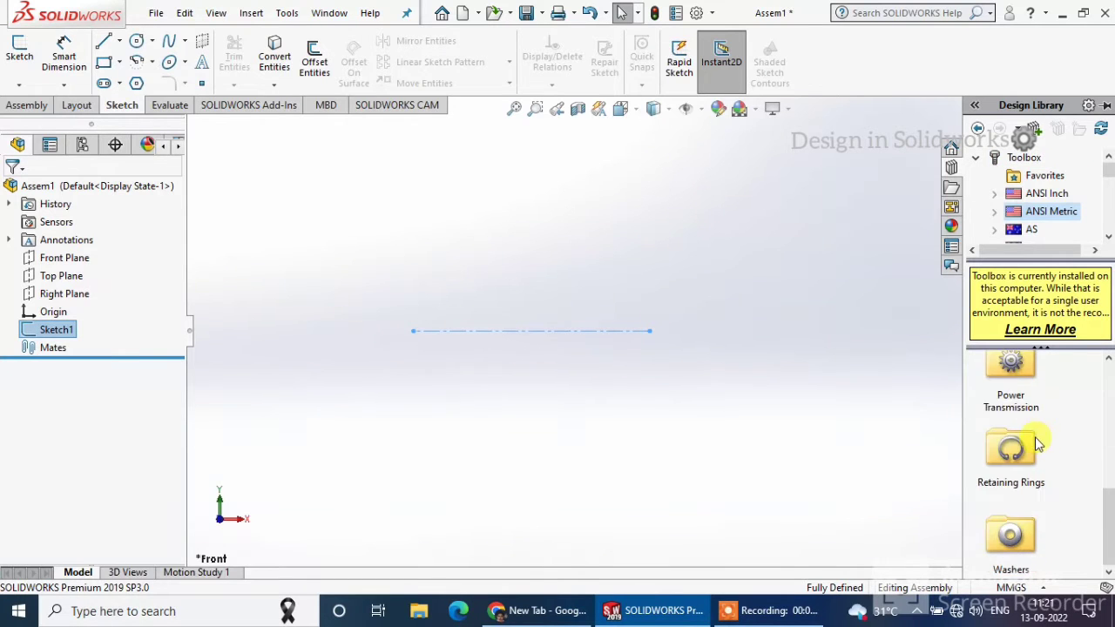
double_click(1010, 370)
double_click(1008, 374)
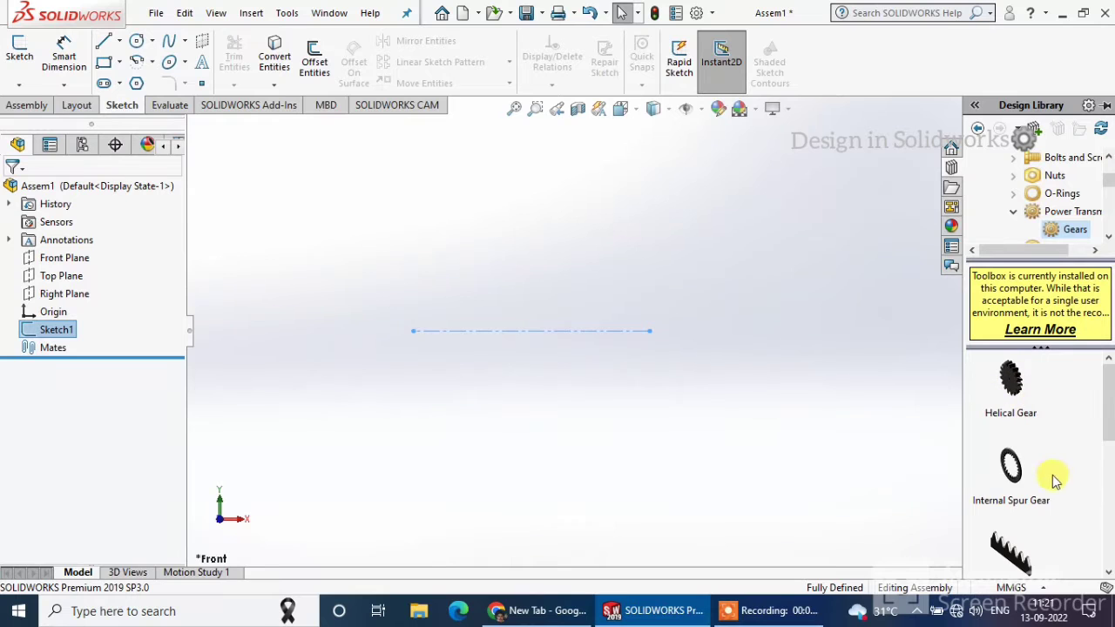
scroll(1030, 535, down, 3)
drag(1013, 522, 659, 339)
drag(730, 326, 754, 298)
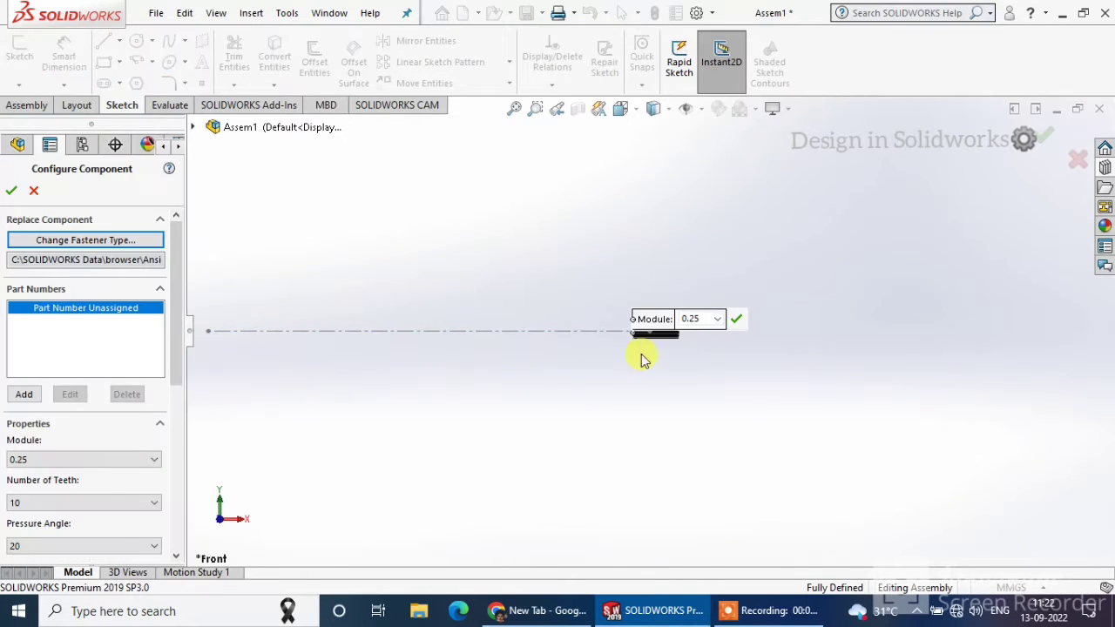
Set the spur gear's module to 6 and its number of teeth to 20
middle_drag(670, 366, 667, 410)
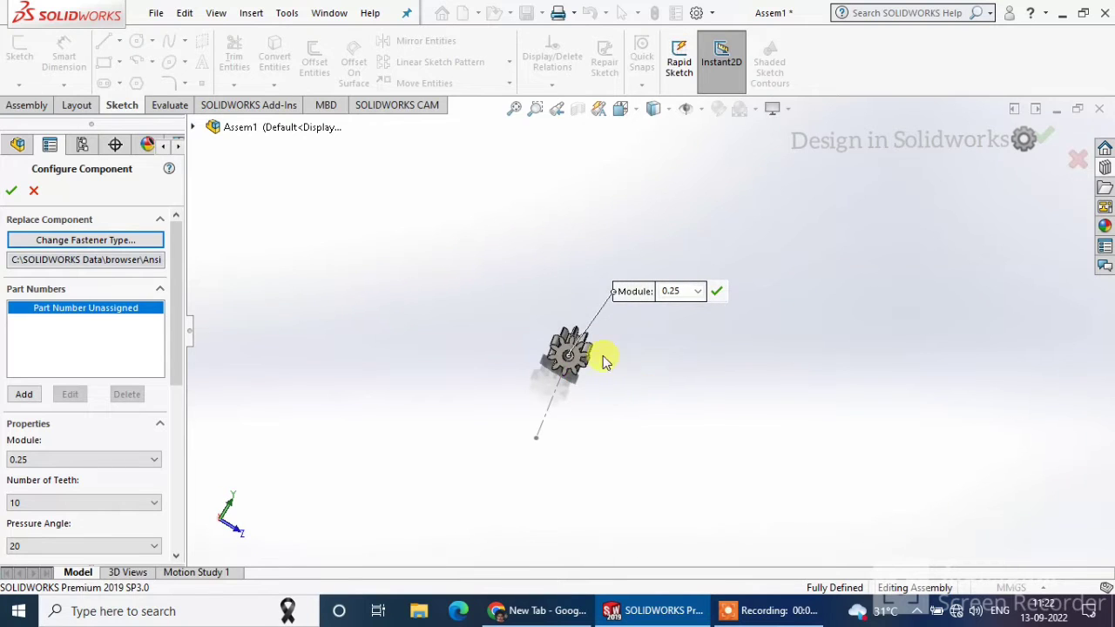
middle_drag(601, 374, 492, 281)
scroll(492, 281, down, 5)
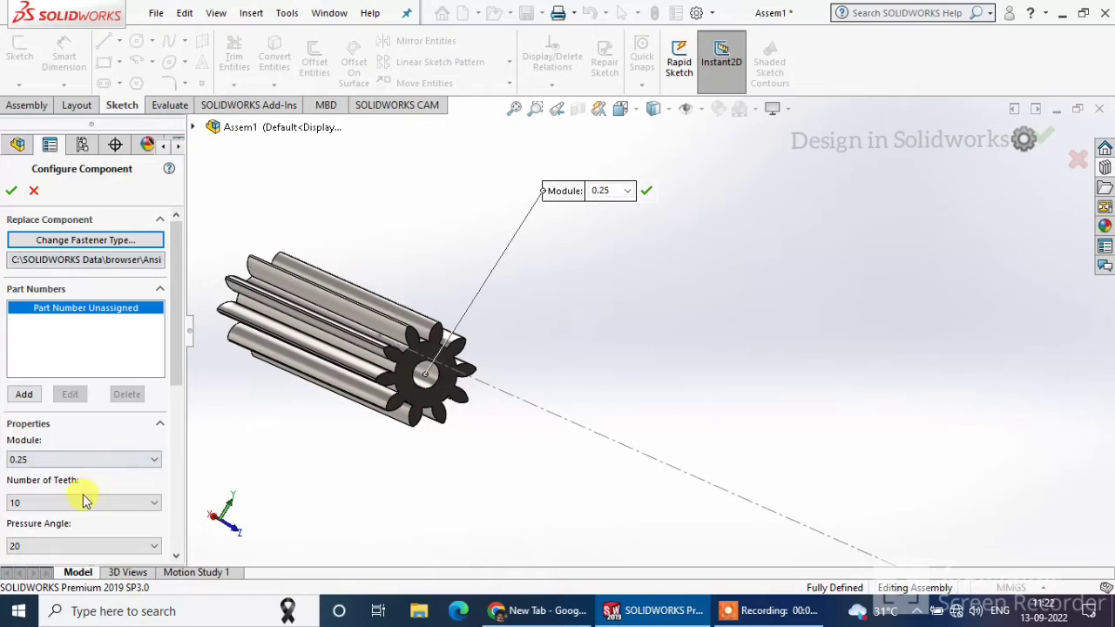
click(82, 458)
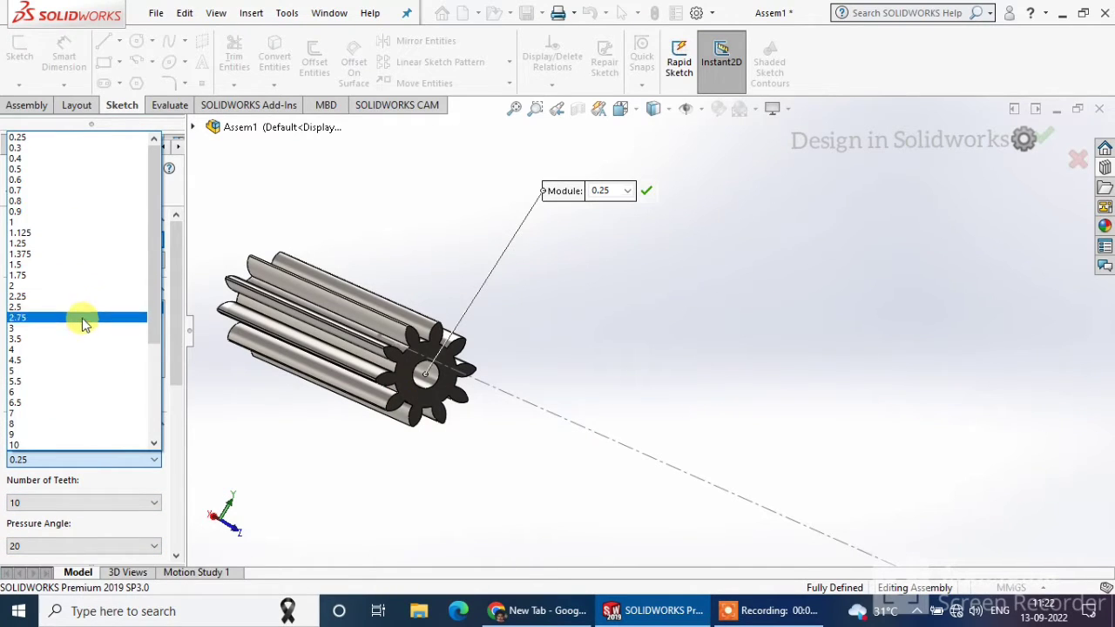
click(75, 391)
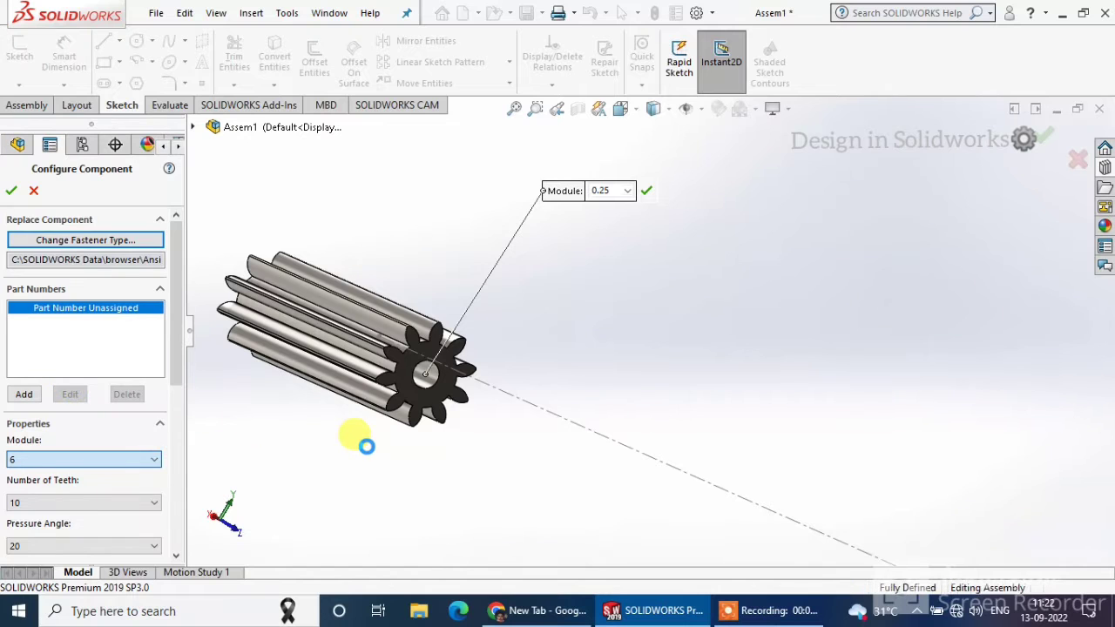
key(f)
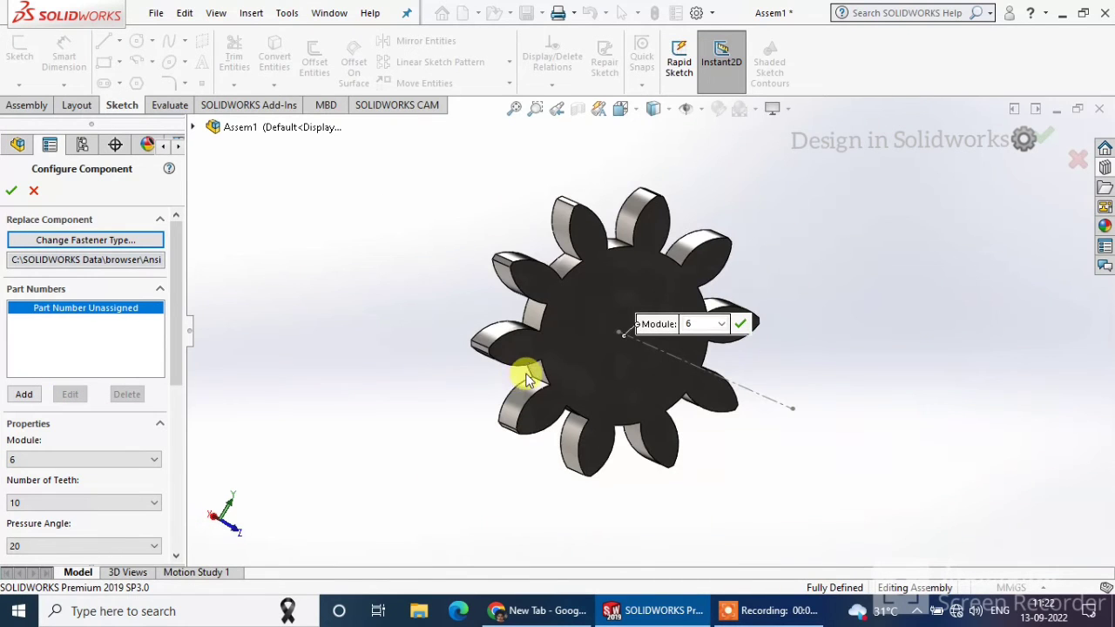
click(55, 507)
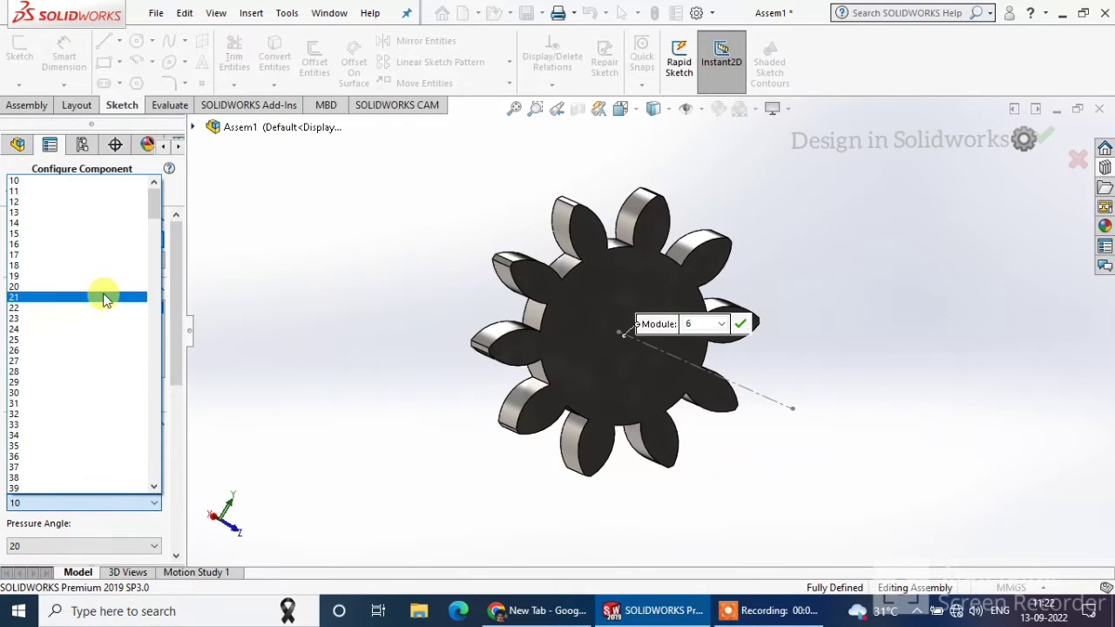
click(104, 288)
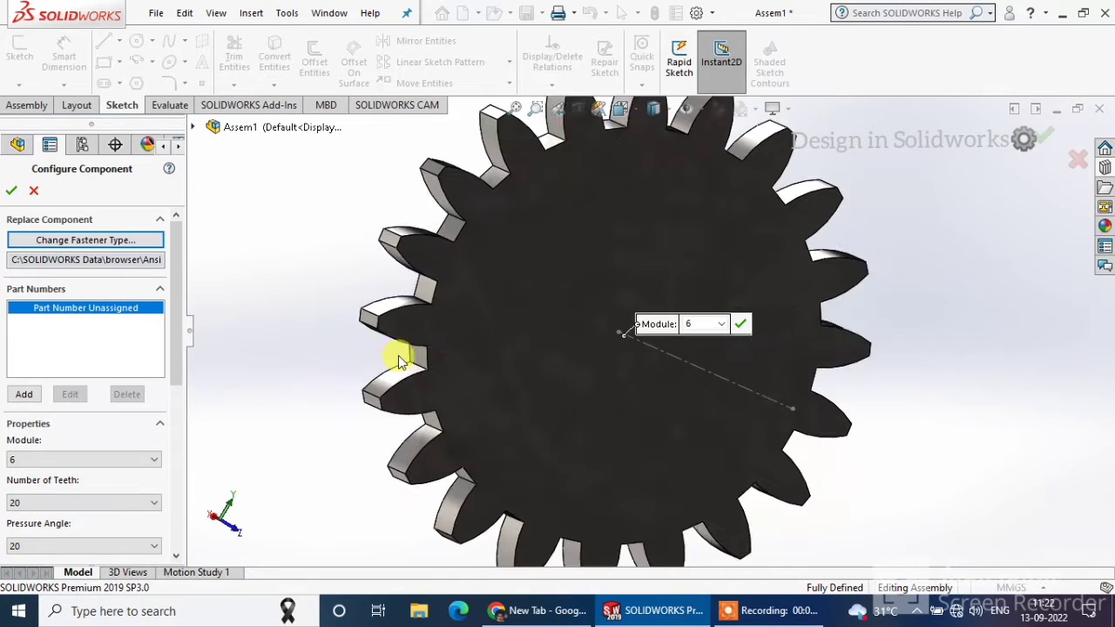
Set the gear's nominal shaft diameter to 20 and finish the insertion without adding further copies
scroll(397, 357, up, 3)
middle_drag(406, 364, 376, 334)
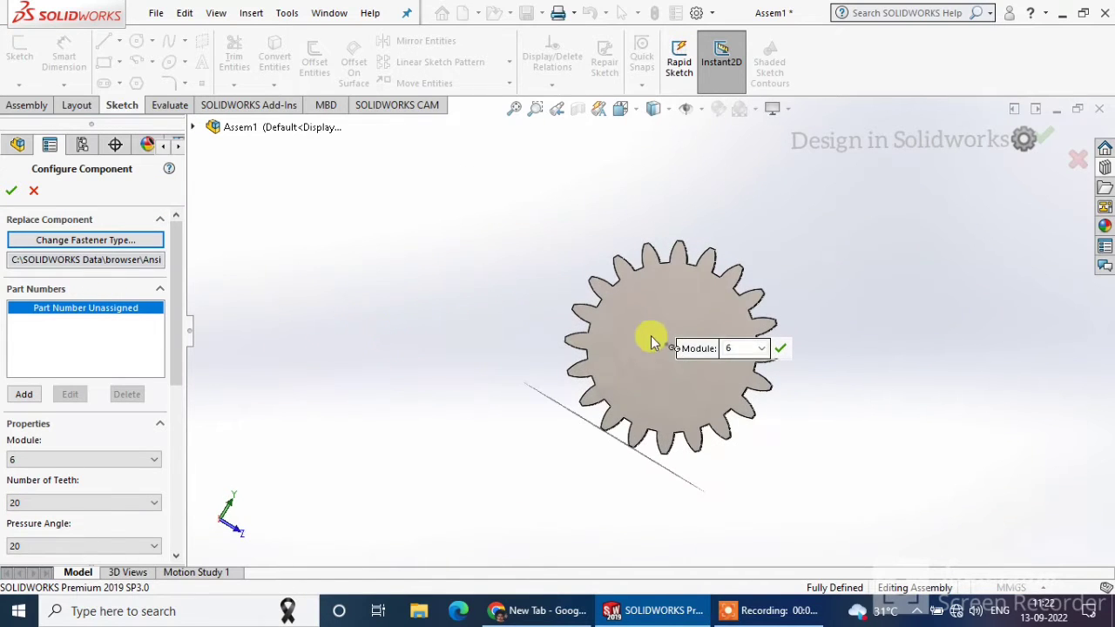
scroll(168, 527, down, 4)
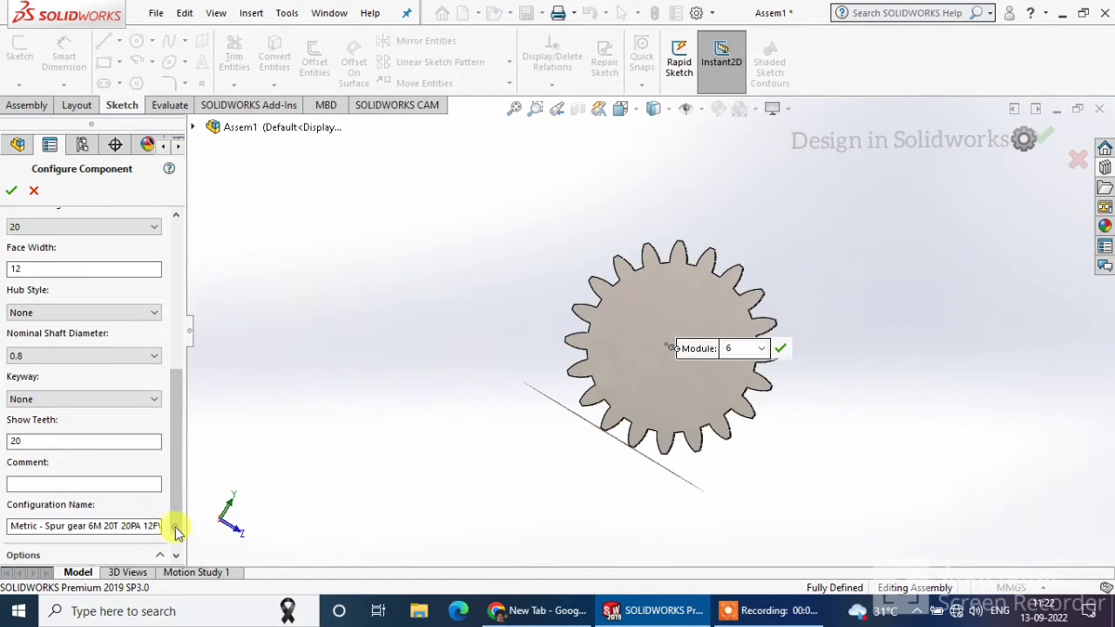
click(78, 357)
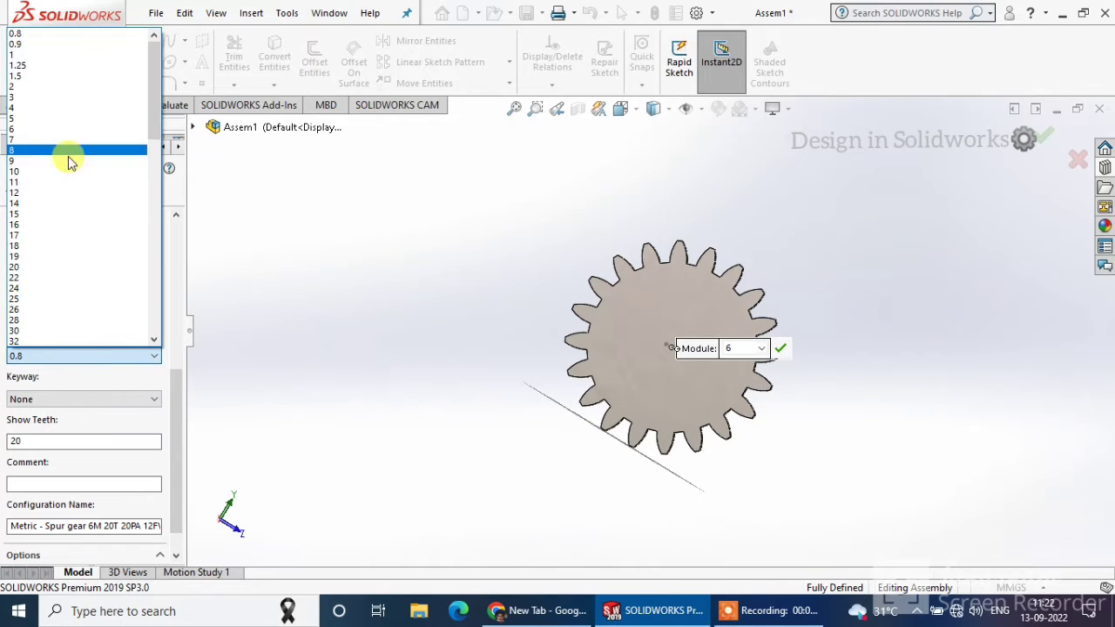
click(85, 266)
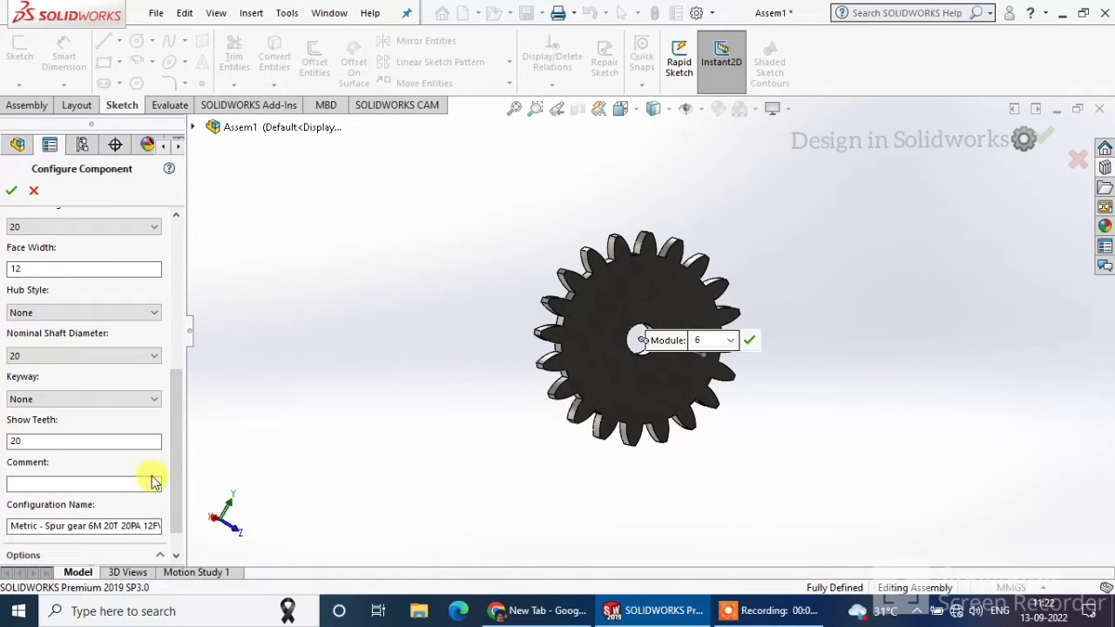
scroll(174, 523, down, 2)
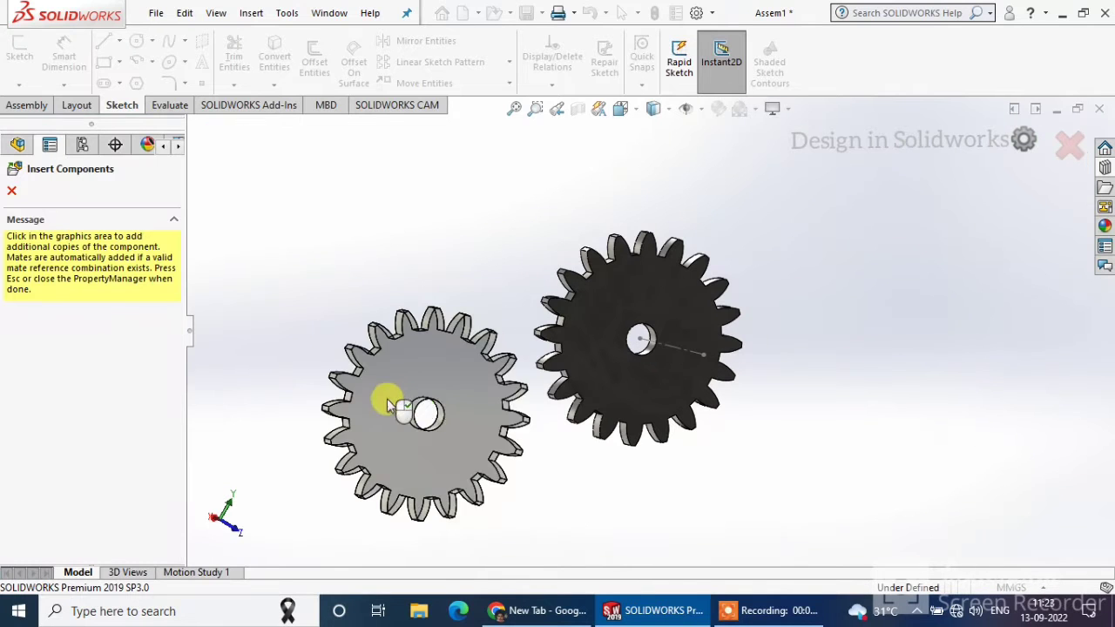
click(11, 190)
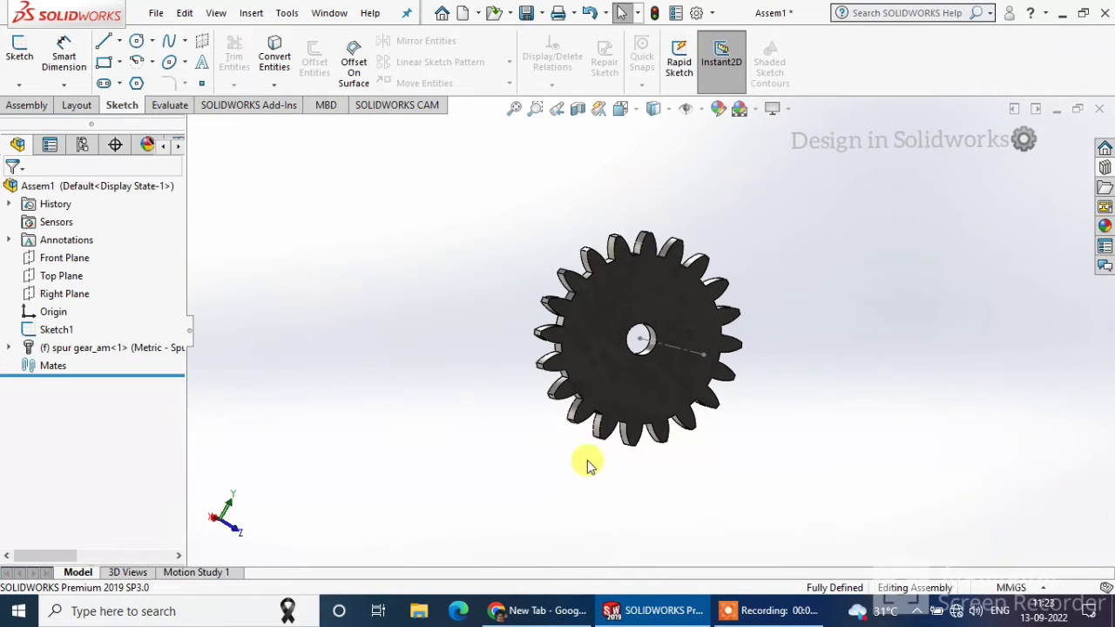
Try to add a concentric mate between the sketched centerline and the gear's bore face
mouse_move(587, 462)
middle_down()
mouse_move(707, 500)
mouse_move(702, 483)
mouse_move(706, 501)
middle_up()
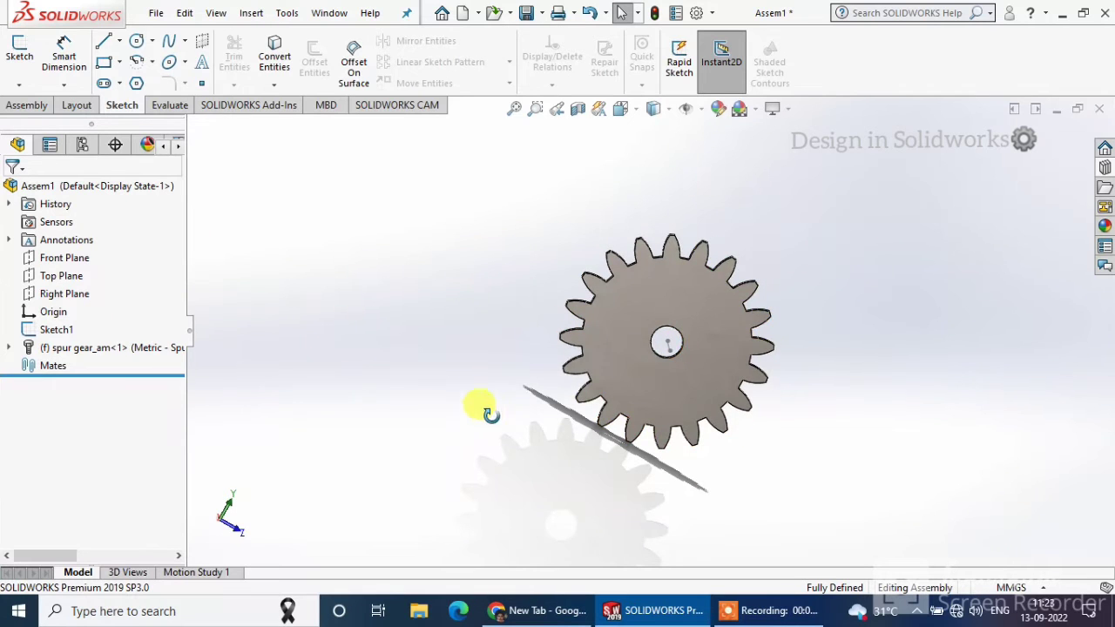
middle_drag(485, 406, 510, 419)
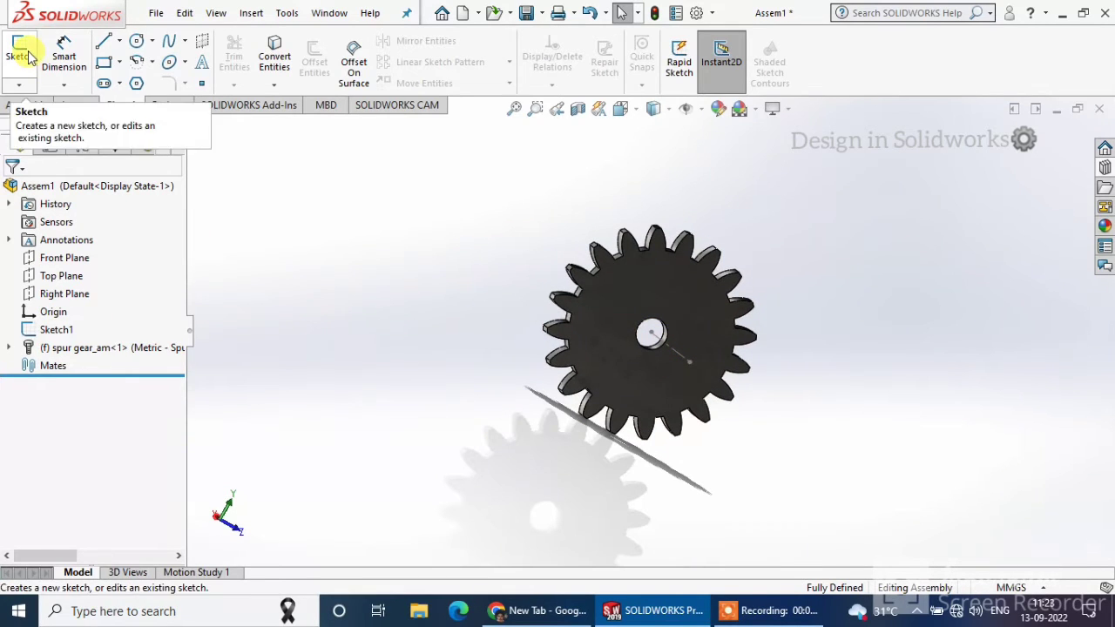
click(27, 105)
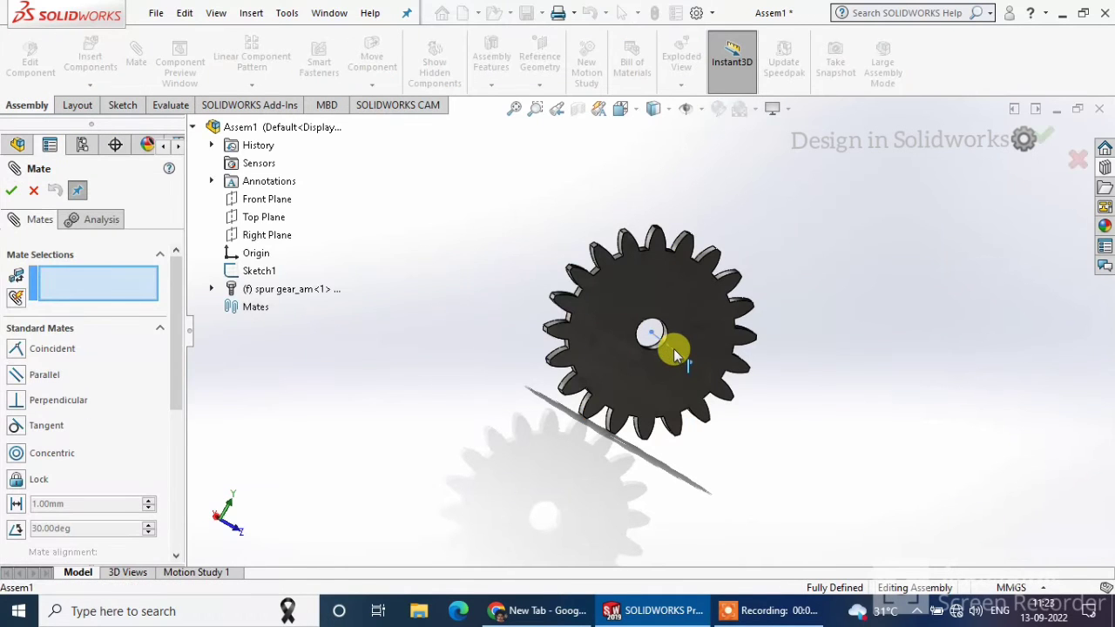
click(673, 348)
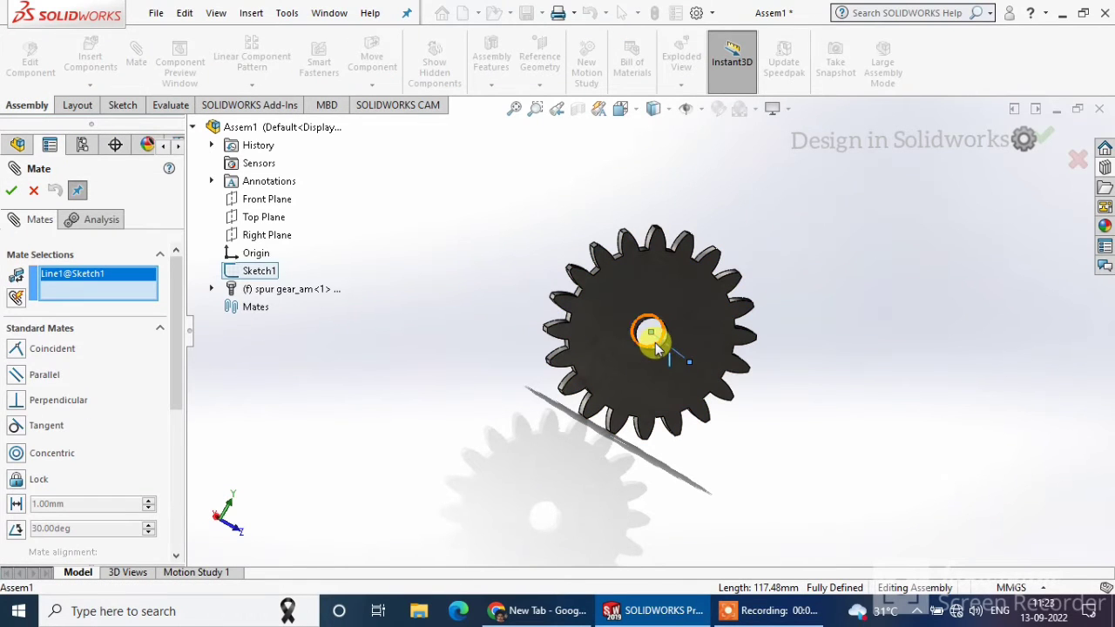
scroll(655, 349, down, 4)
click(635, 344)
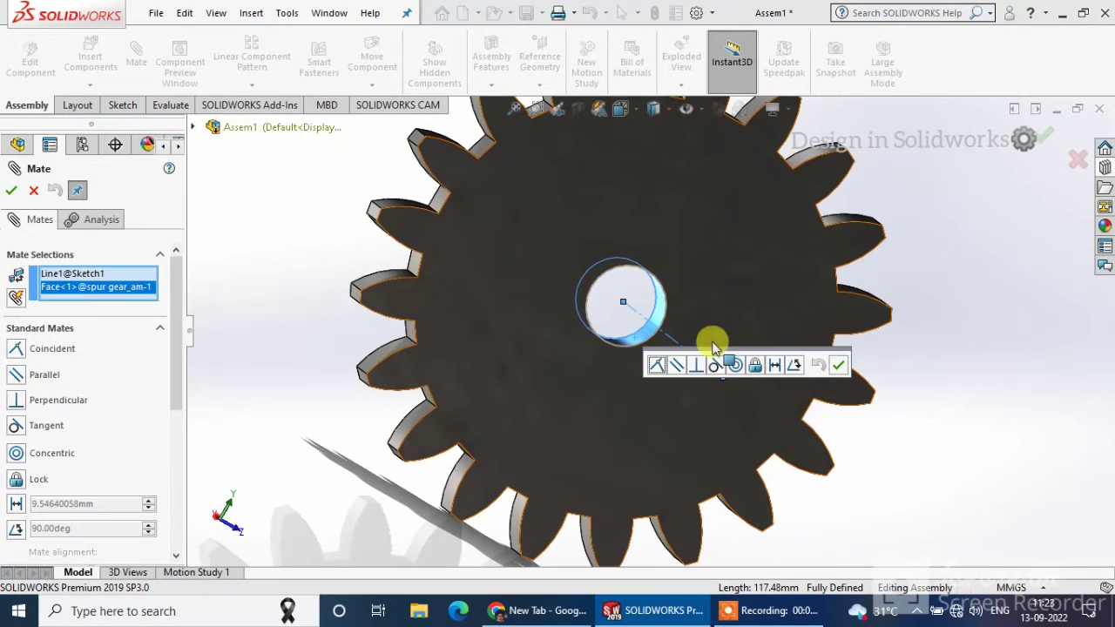
click(734, 366)
click(857, 368)
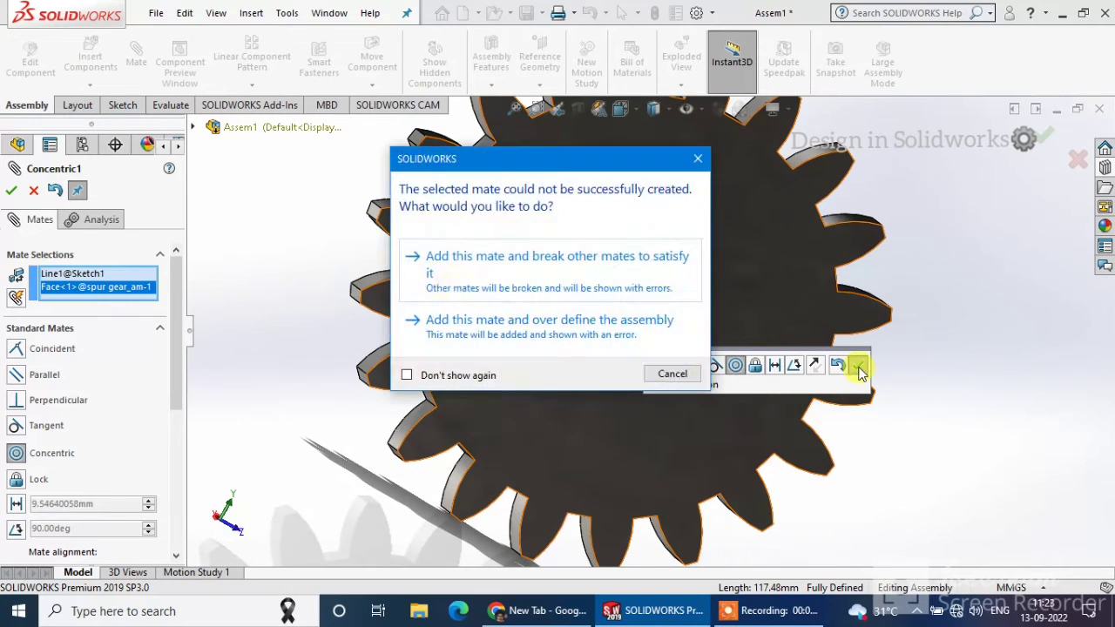
click(694, 156)
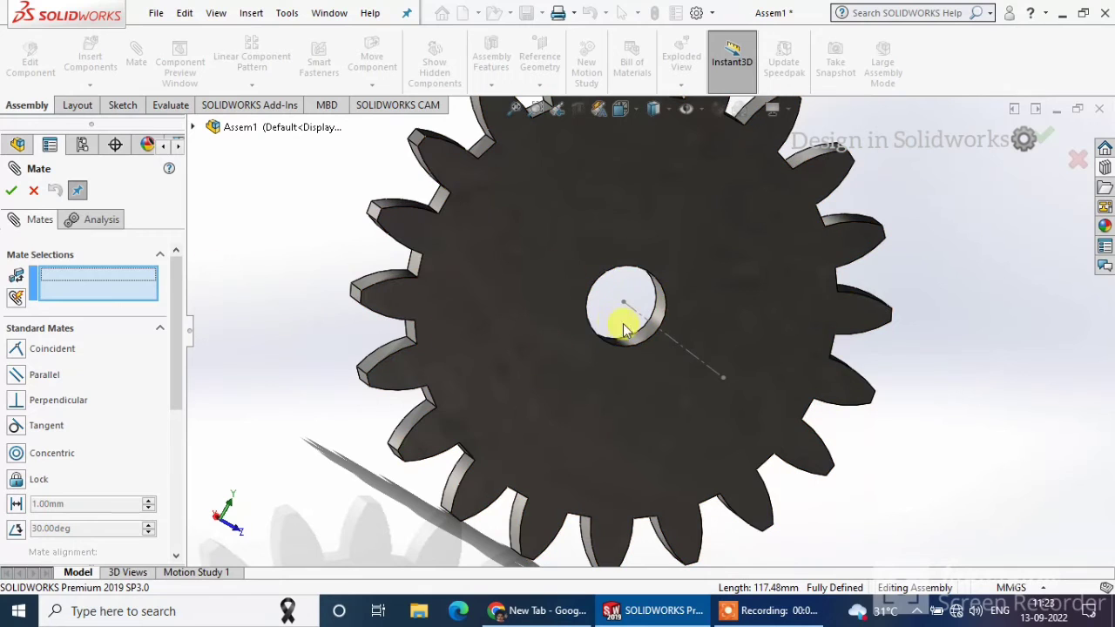
Mate the sketched centerline concentric with the gear's bore face again, dismiss the error dialogs and leave the Mate command
click(663, 336)
click(637, 345)
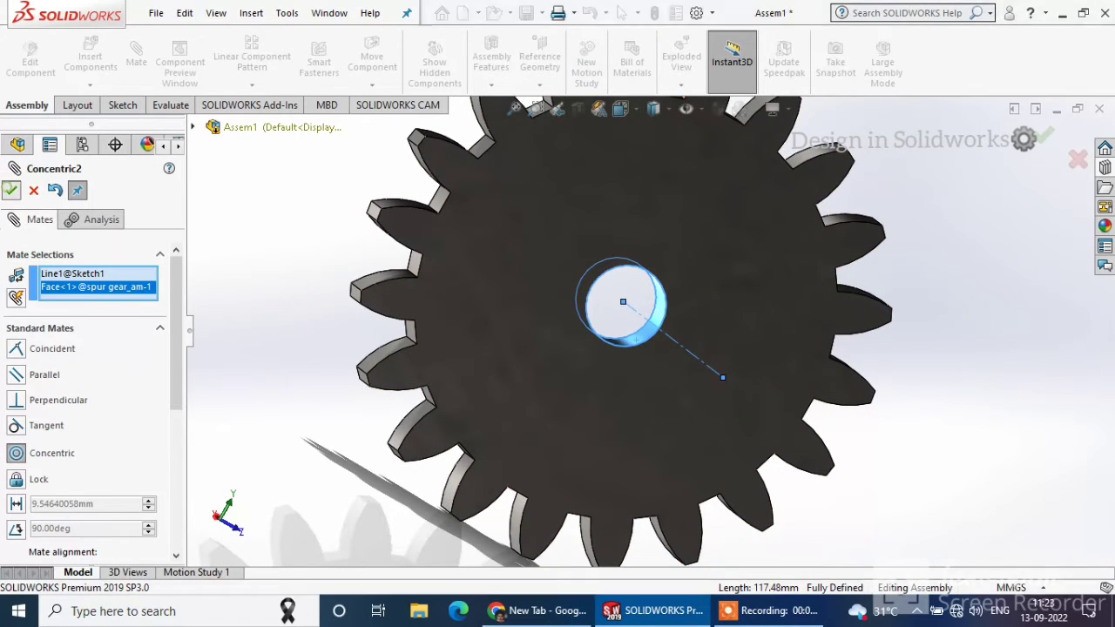
click(461, 253)
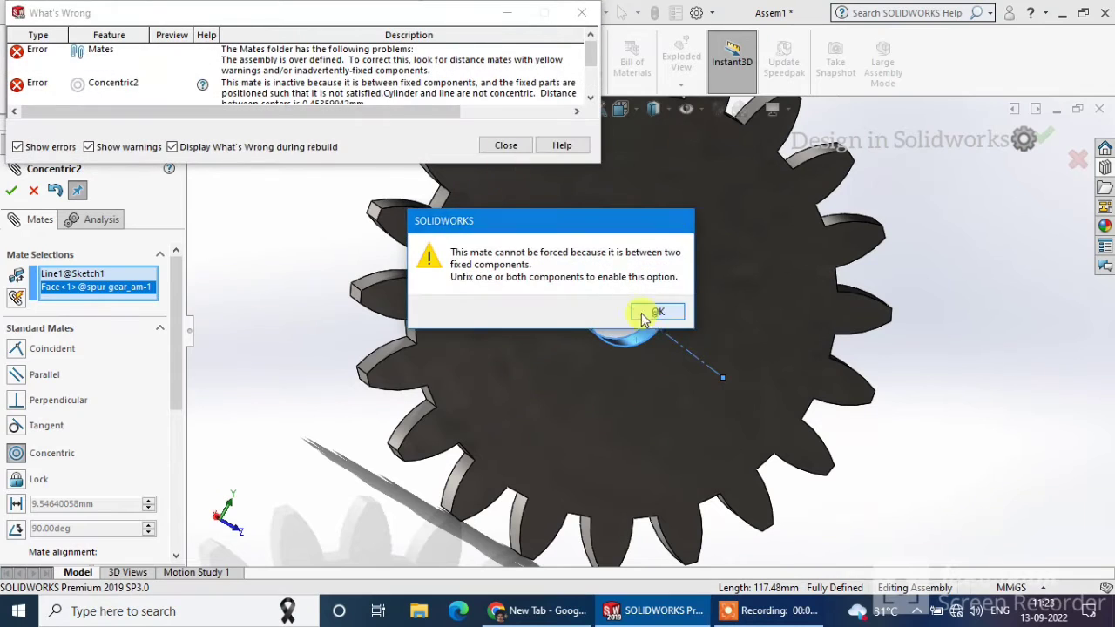
click(644, 315)
click(504, 145)
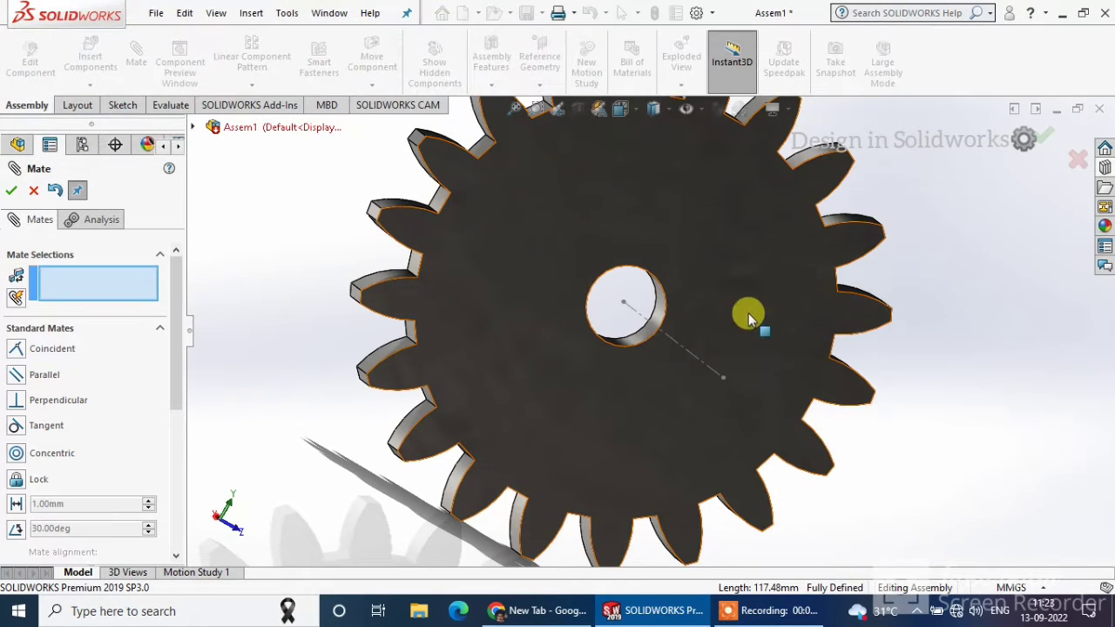
click(10, 190)
Float the fixed spur gear so that its mates can position it
right_click(699, 164)
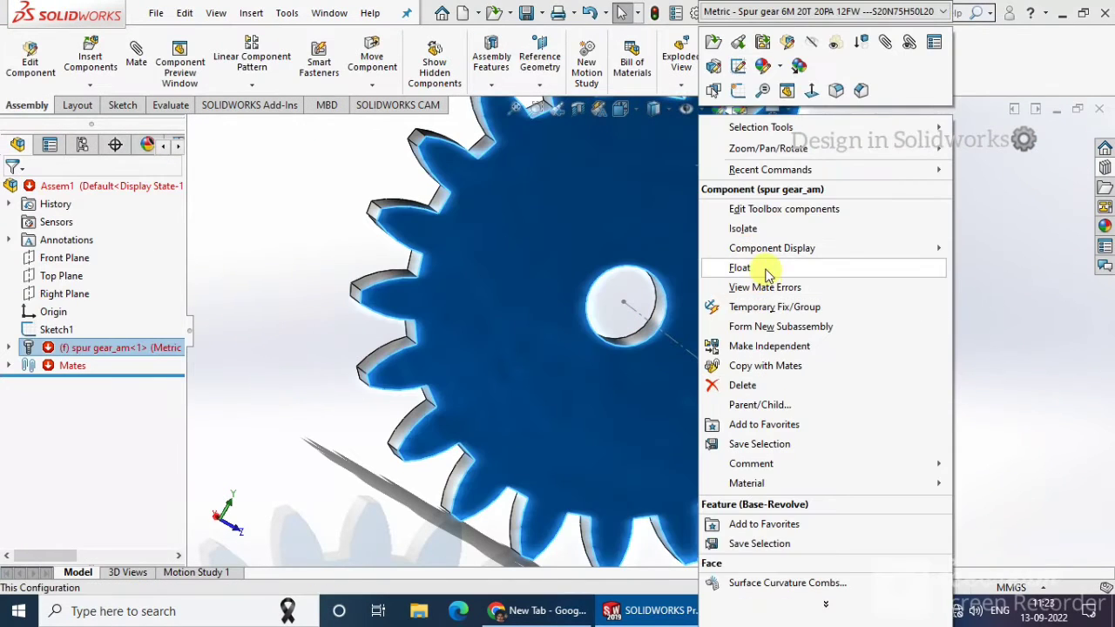
click(739, 268)
scroll(900, 304, up, 5)
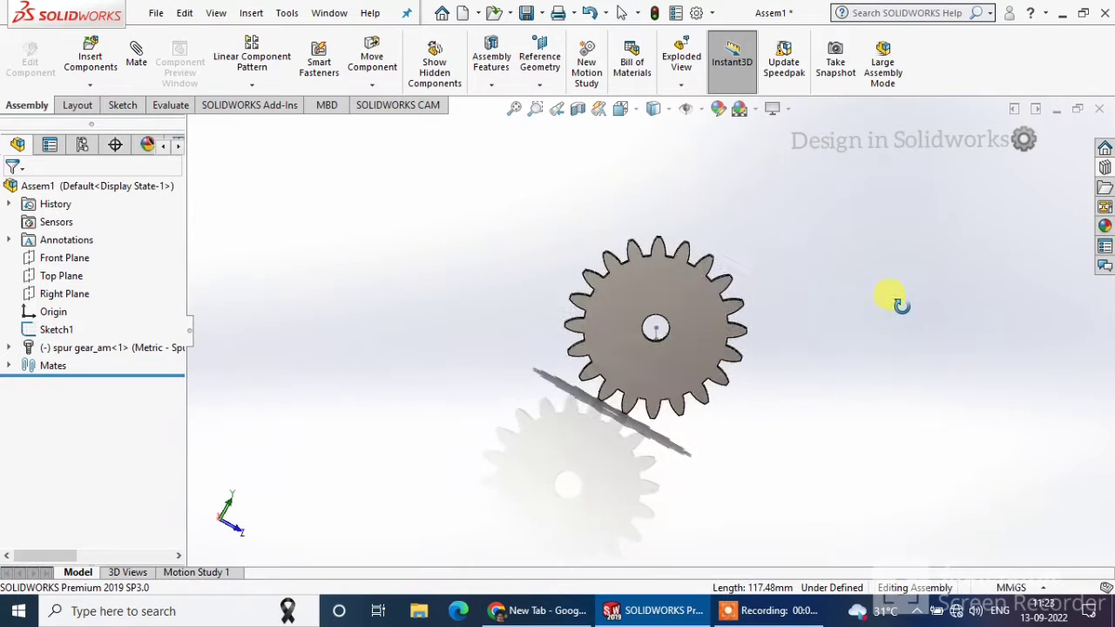
View the assembly normal to the Right Plane and insert a second Toolbox spur gear beside the first one
click(64, 294)
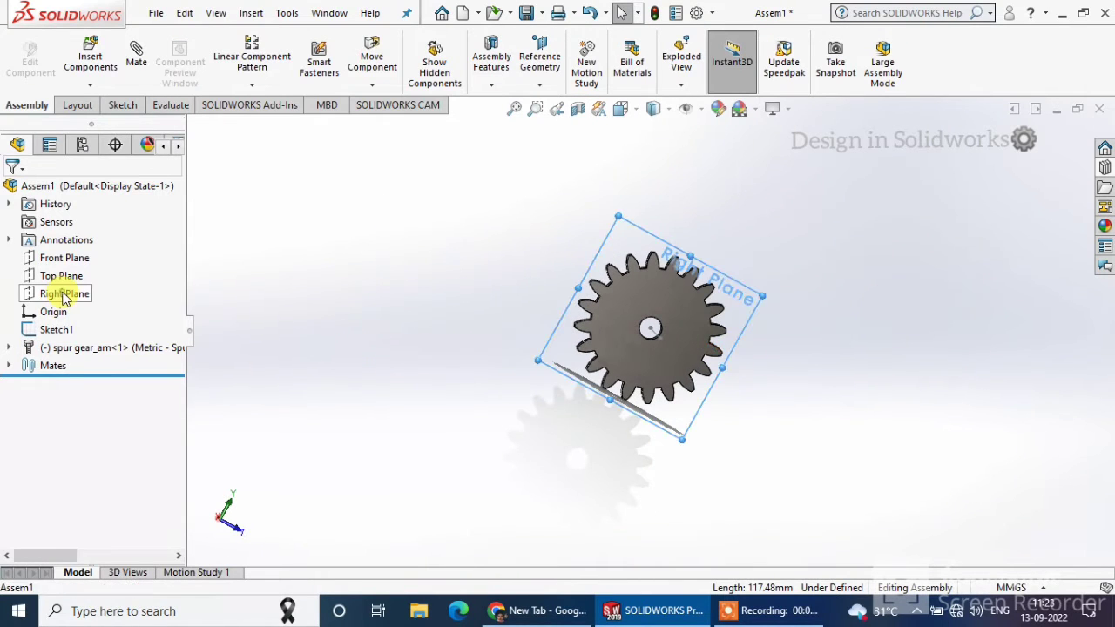
click(154, 258)
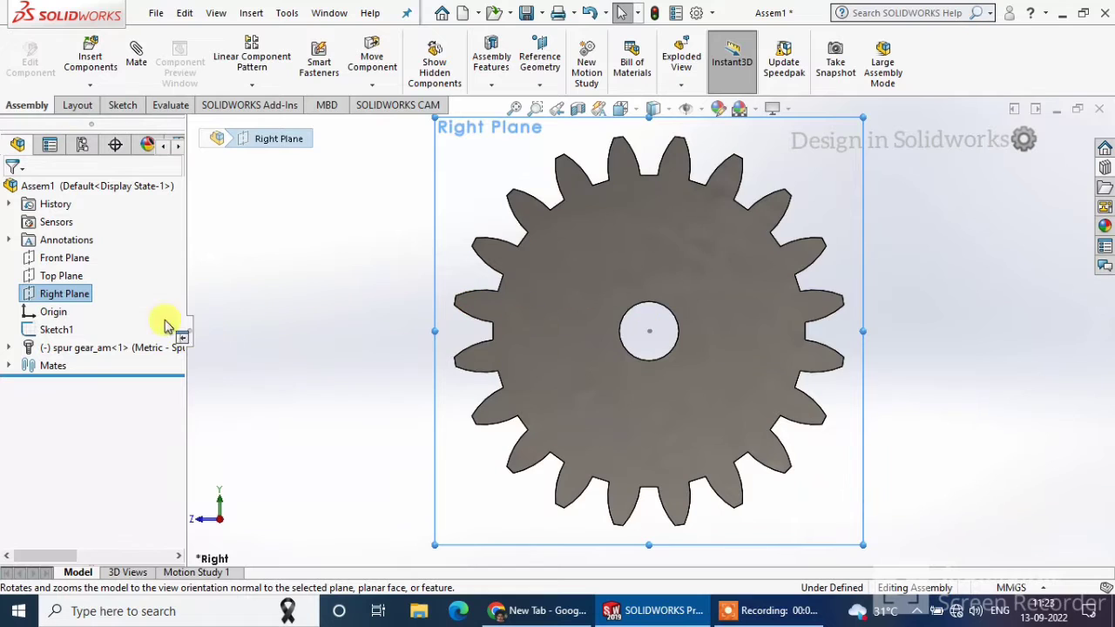
scroll(671, 358, up, 3)
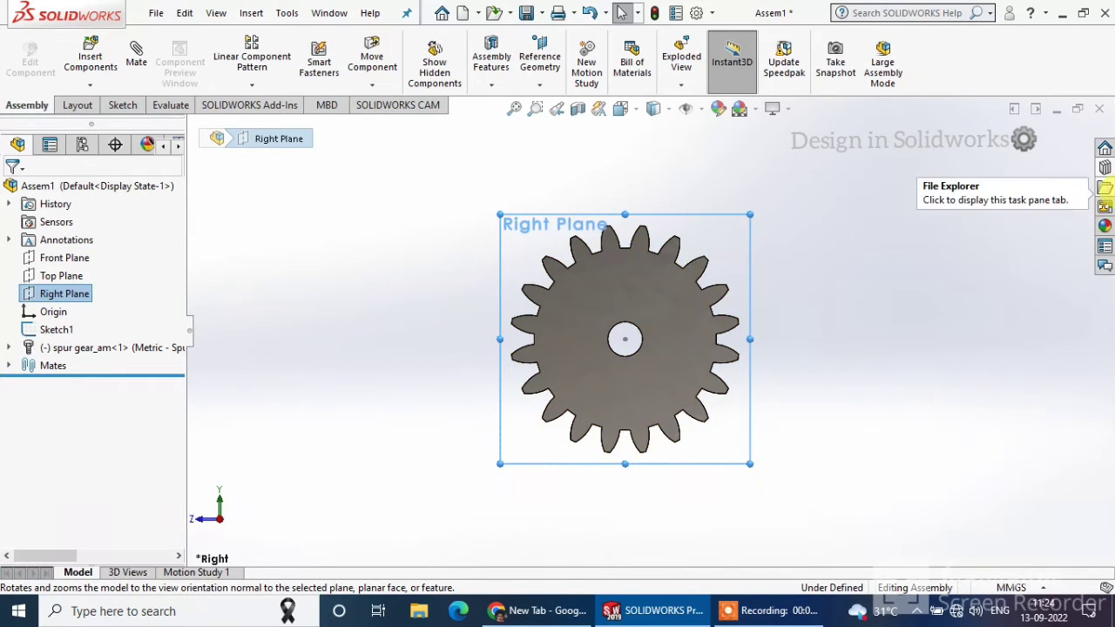
click(1095, 169)
drag(1023, 521, 868, 350)
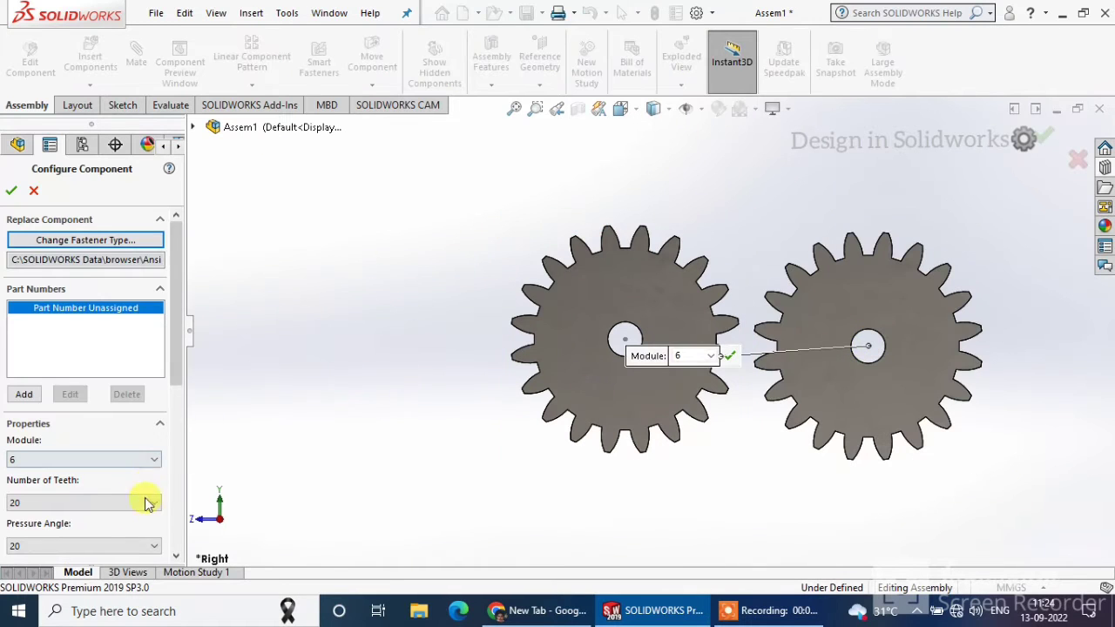
Set the second spur gear's module to 4
click(80, 505)
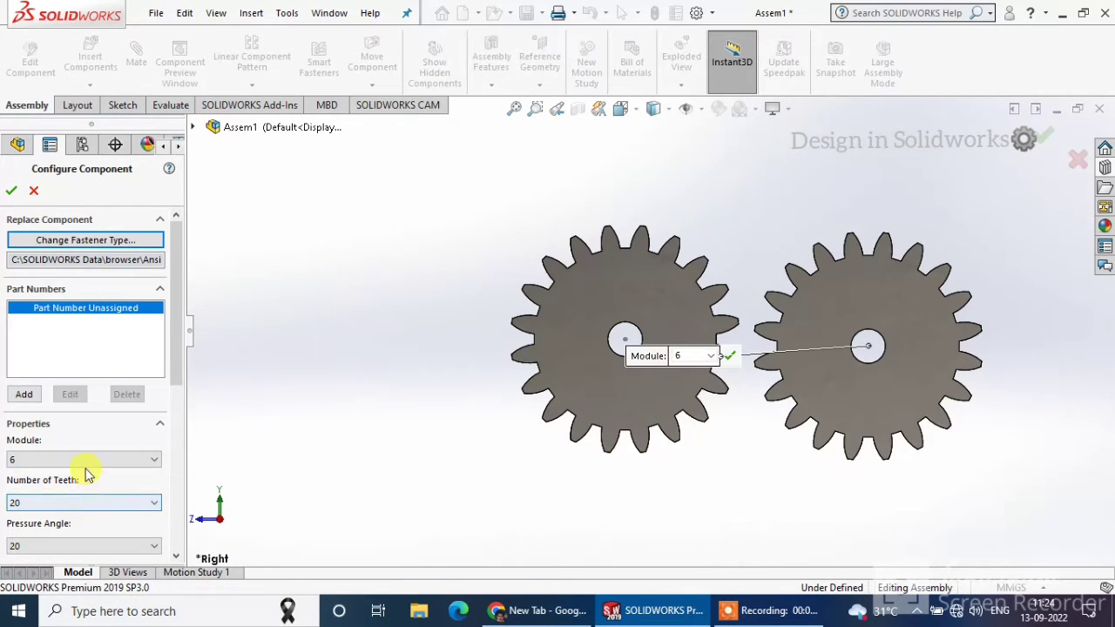
click(84, 462)
click(59, 200)
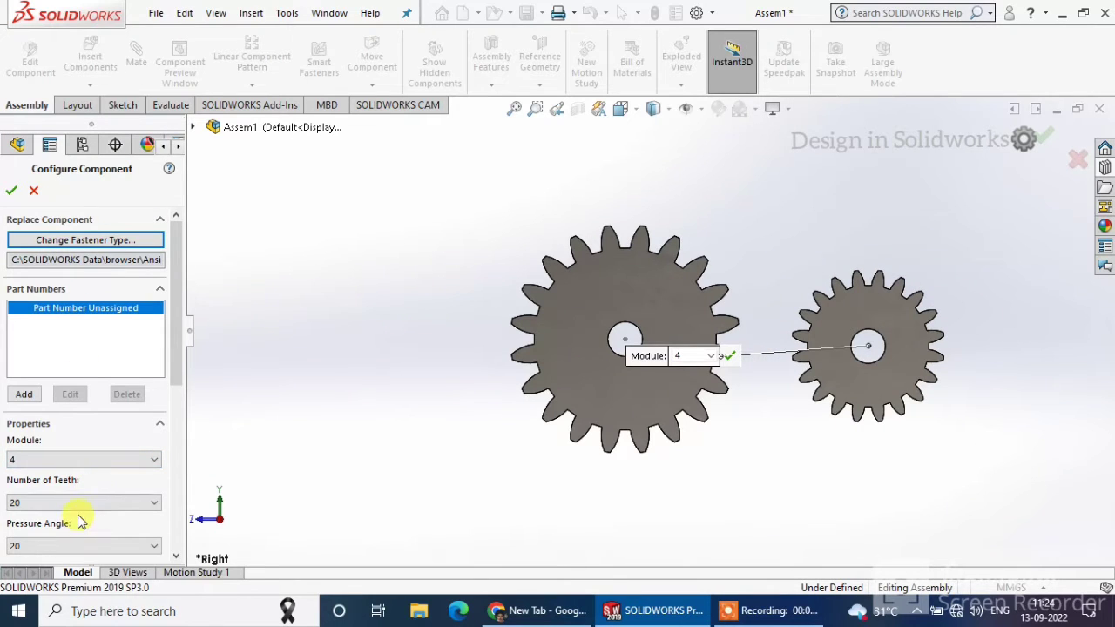
Set the second gear's number of teeth to 16 and check its remaining properties
click(80, 504)
scroll(87, 270, up, 4)
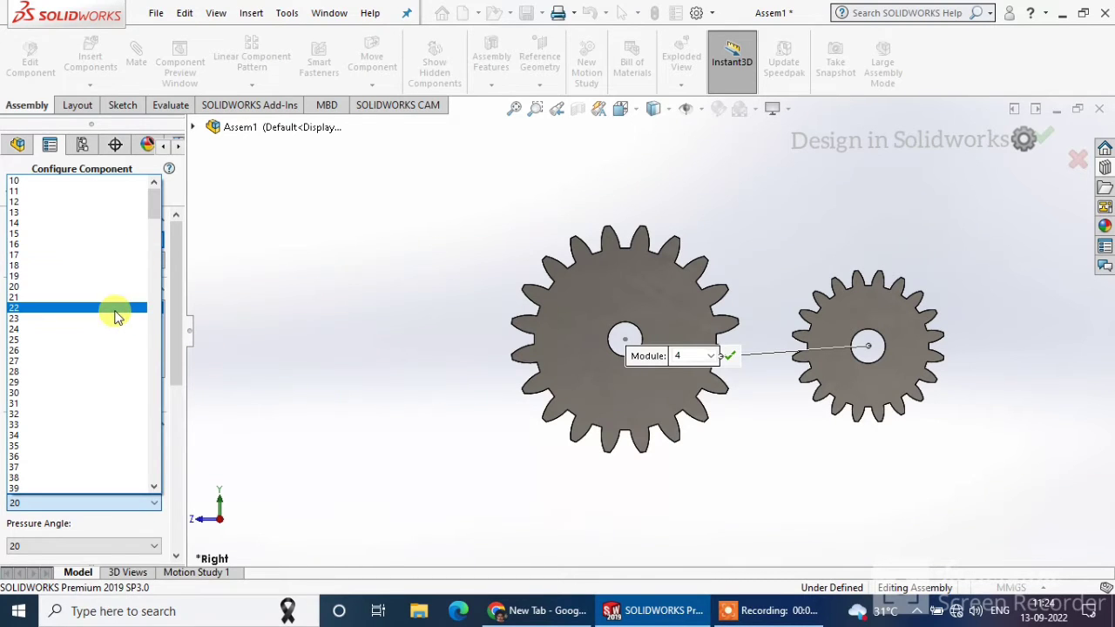
click(91, 245)
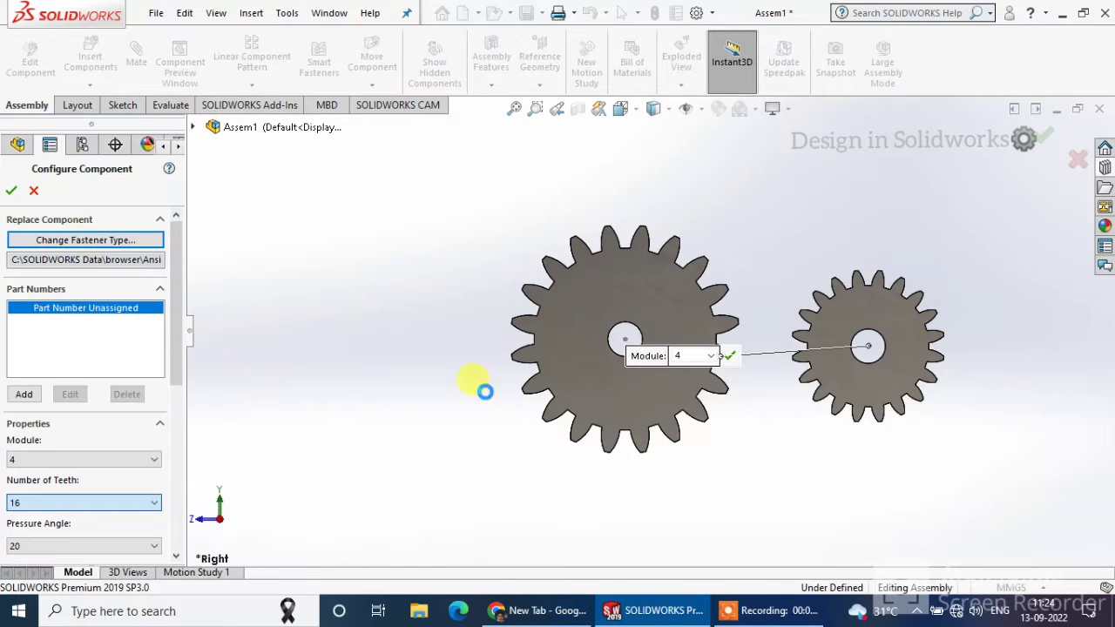
scroll(38, 346, down, 5)
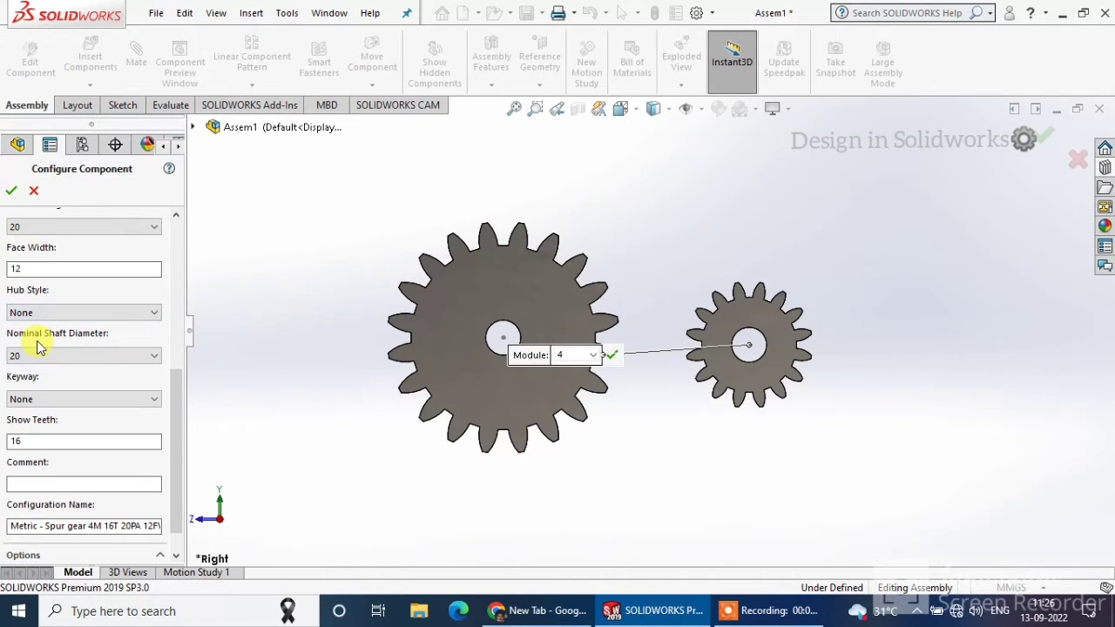
click(73, 228)
click(75, 229)
click(178, 288)
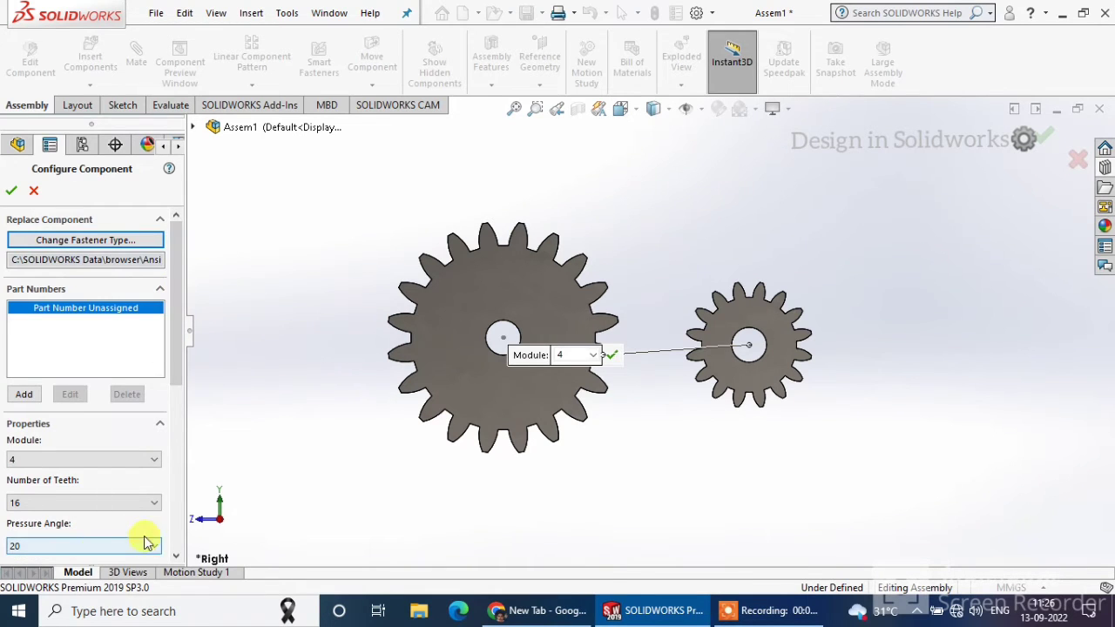
Set the second gear's number of teeth to 12 and finish the insertion without adding further copies
click(69, 502)
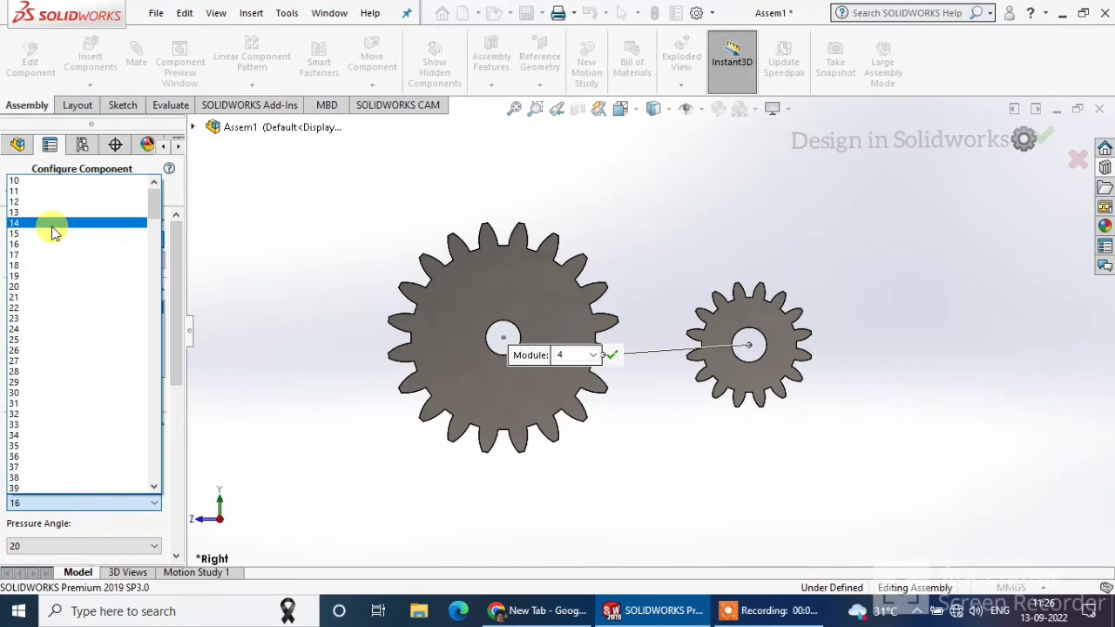
click(55, 201)
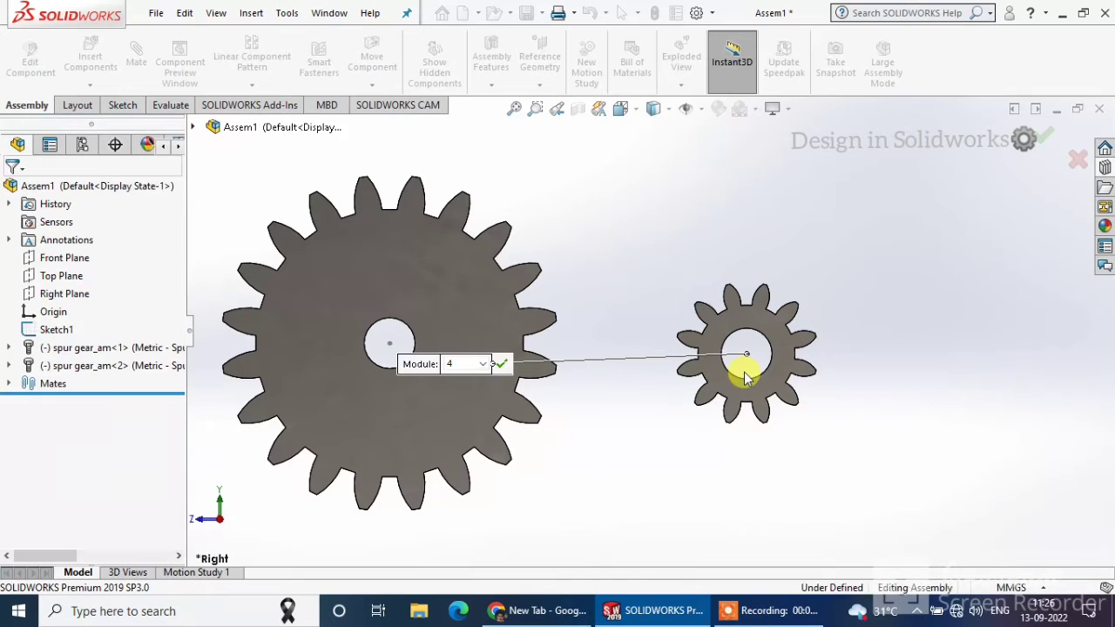
drag(733, 388, 707, 393)
click(688, 379)
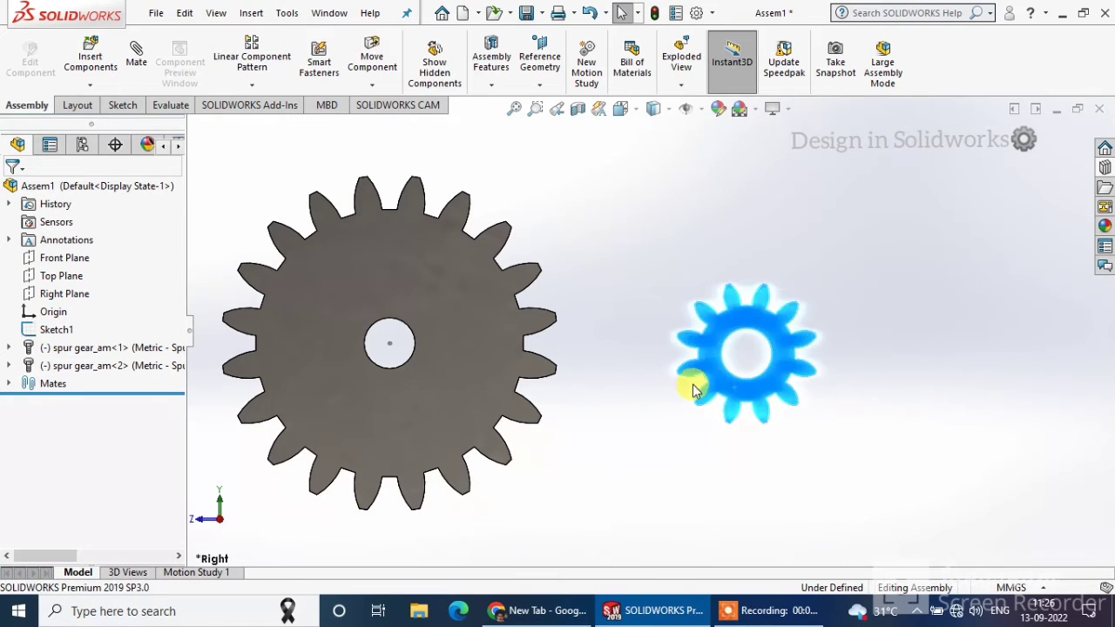
right_click(690, 379)
click(651, 265)
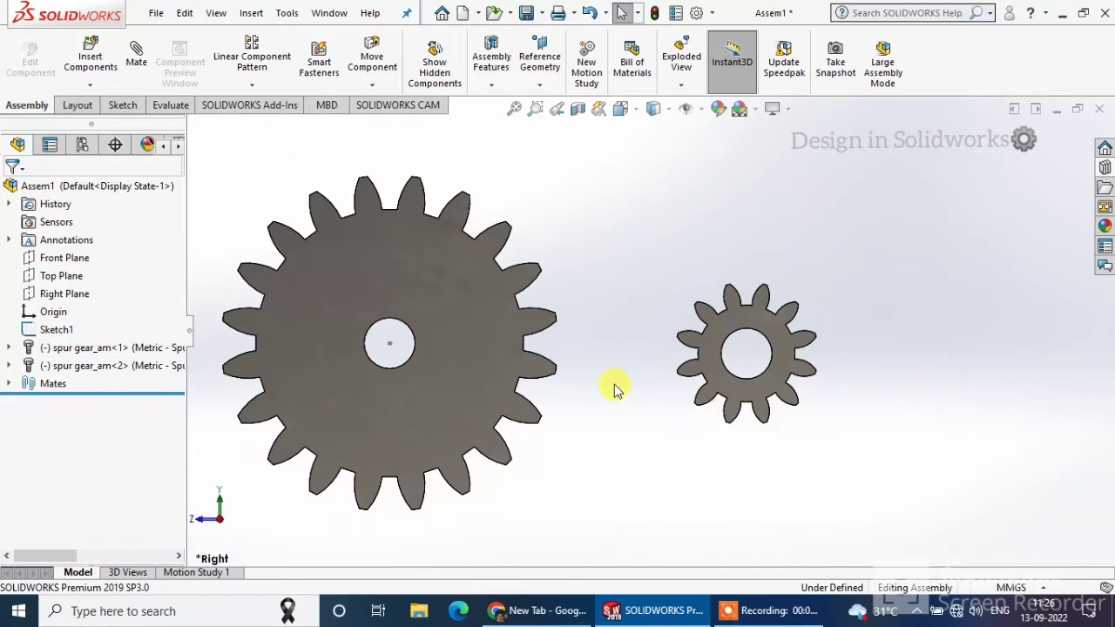
key(f)
middle_drag(555, 341, 632, 423)
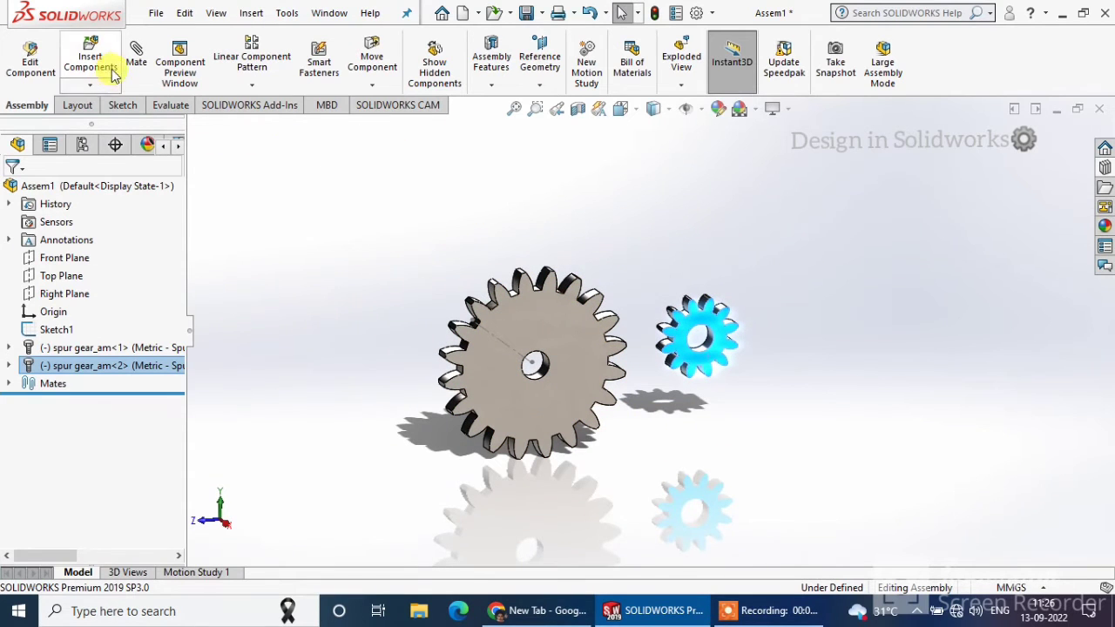
click(136, 54)
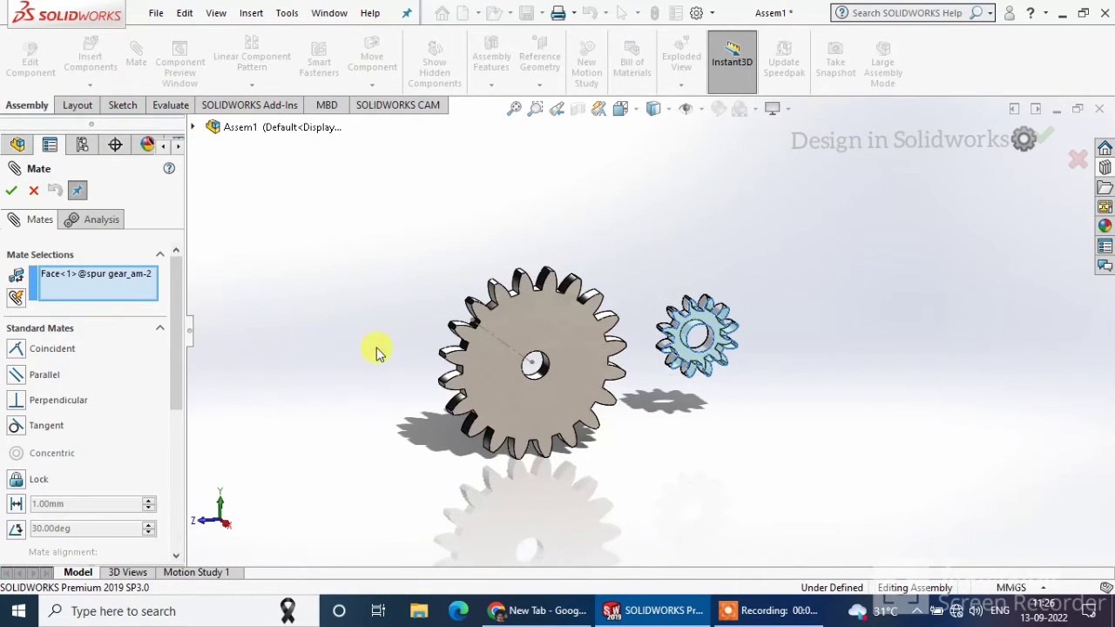
click(33, 190)
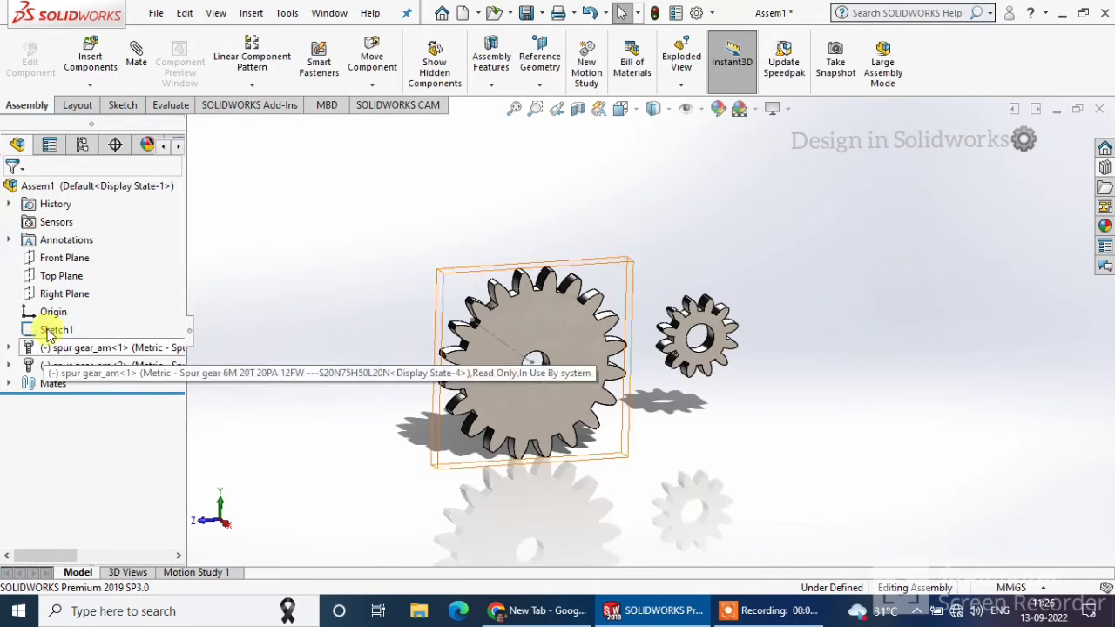
Add a coincident mate between the assembly's Right Plane and the larger gear's front face
click(65, 293)
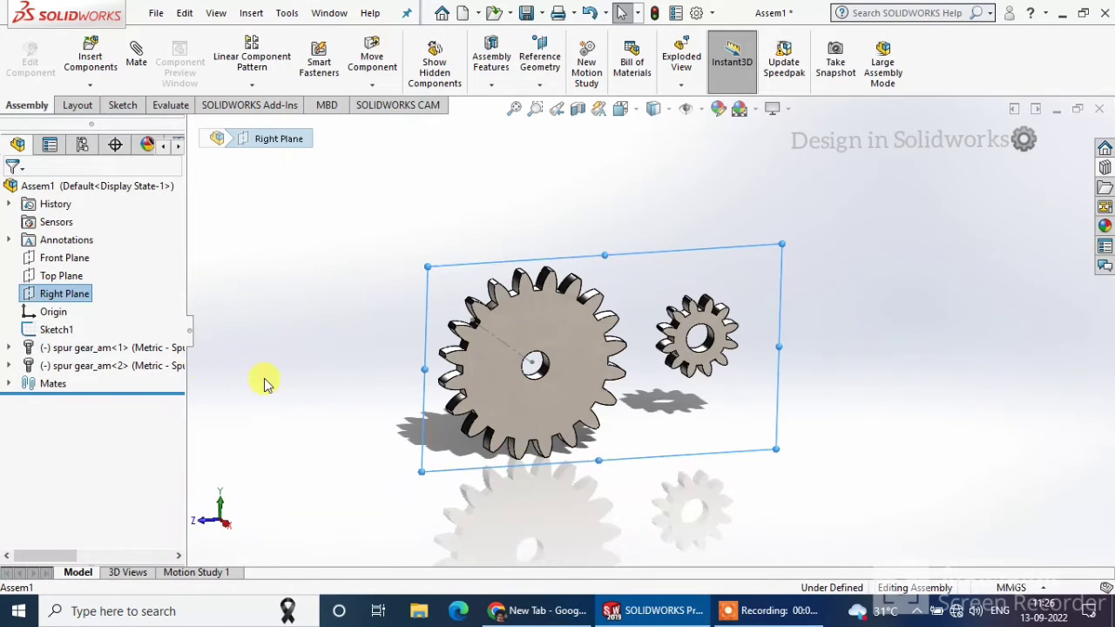
click(136, 50)
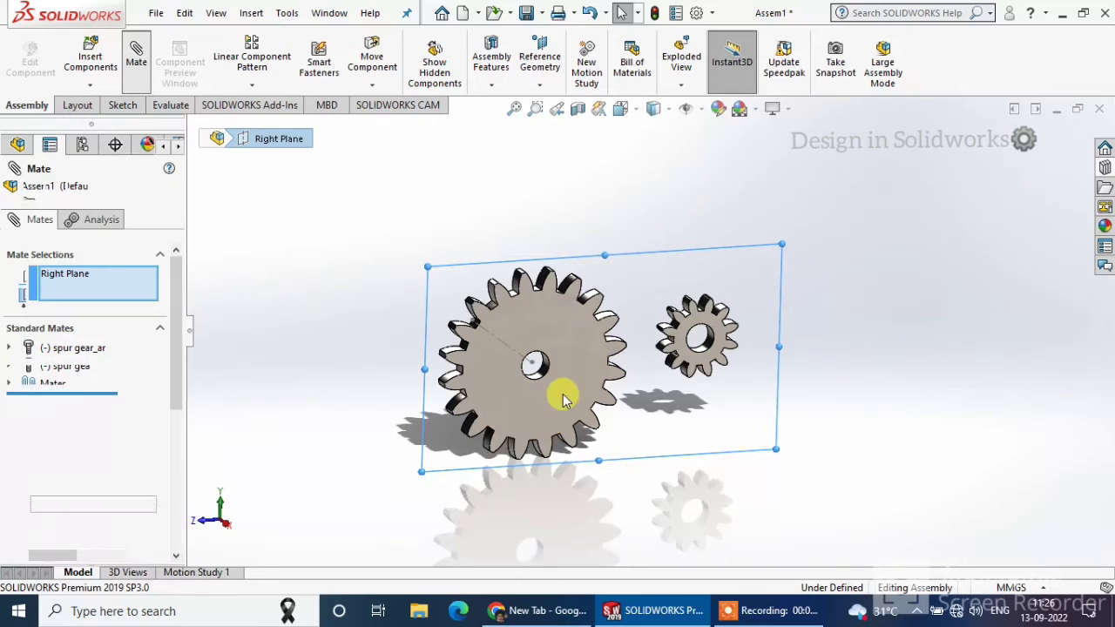
click(581, 367)
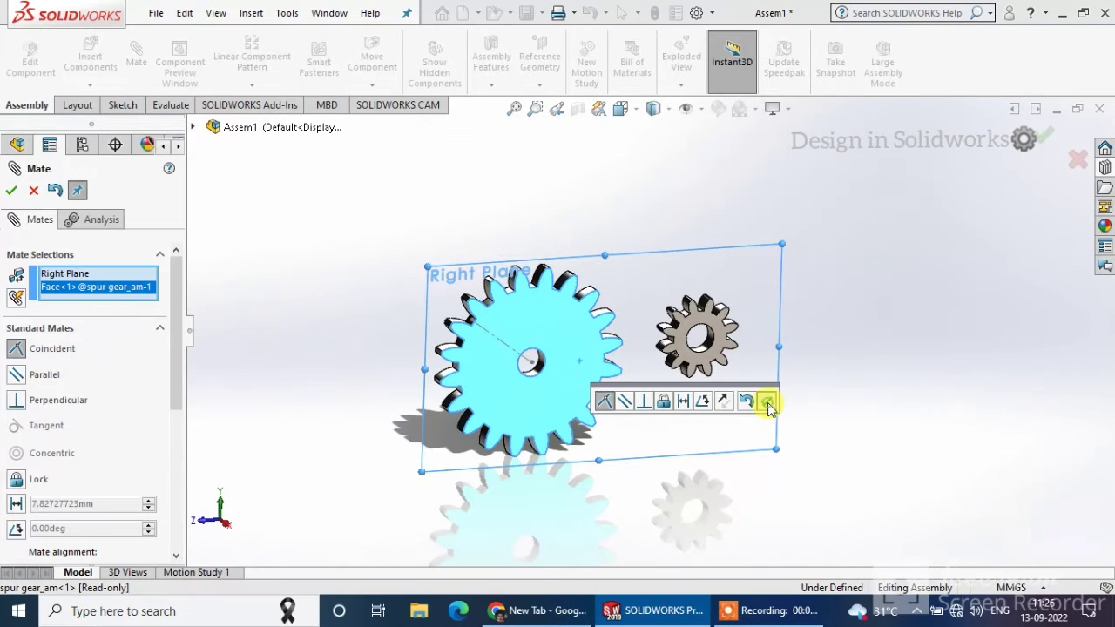
click(768, 403)
Add a coincident mate between the Right Plane and the smaller gear's front face, and leave the Mate command
click(209, 127)
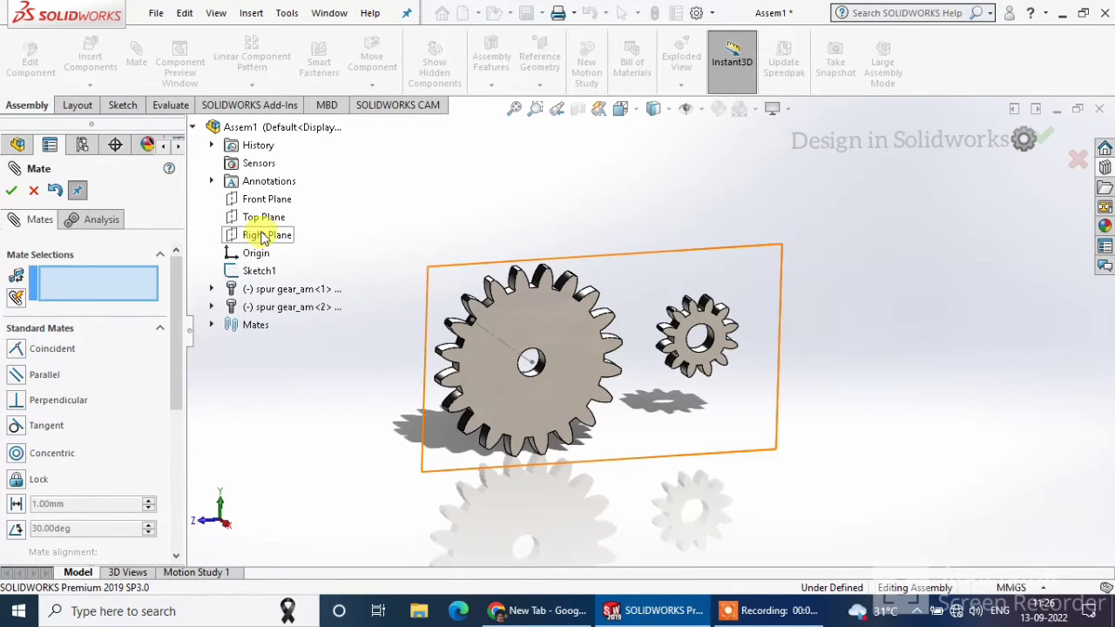
click(252, 235)
click(690, 357)
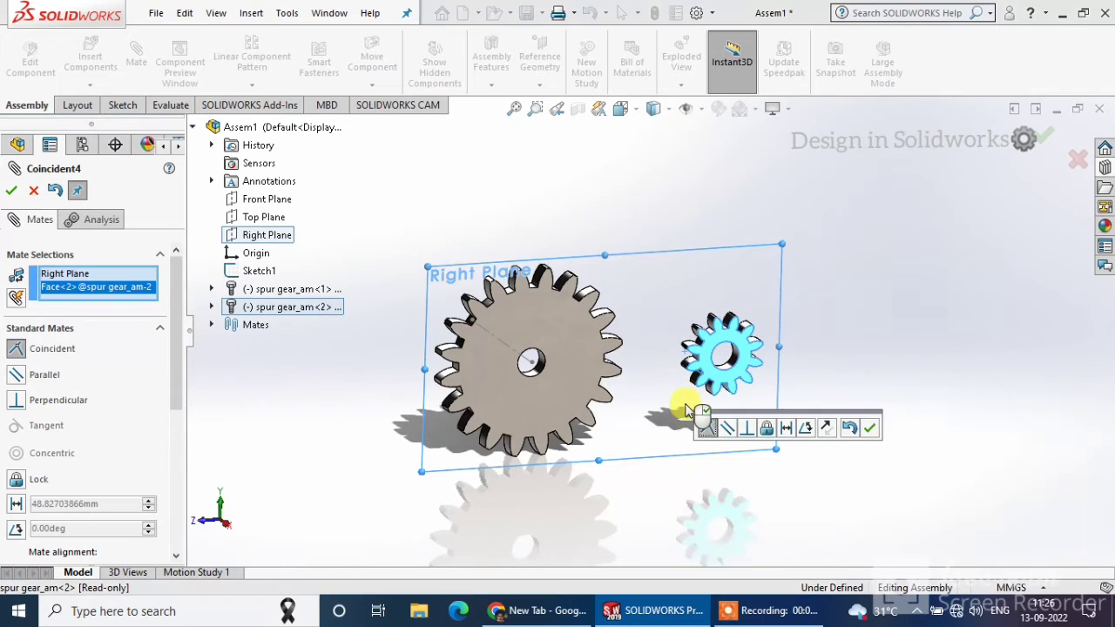
click(870, 427)
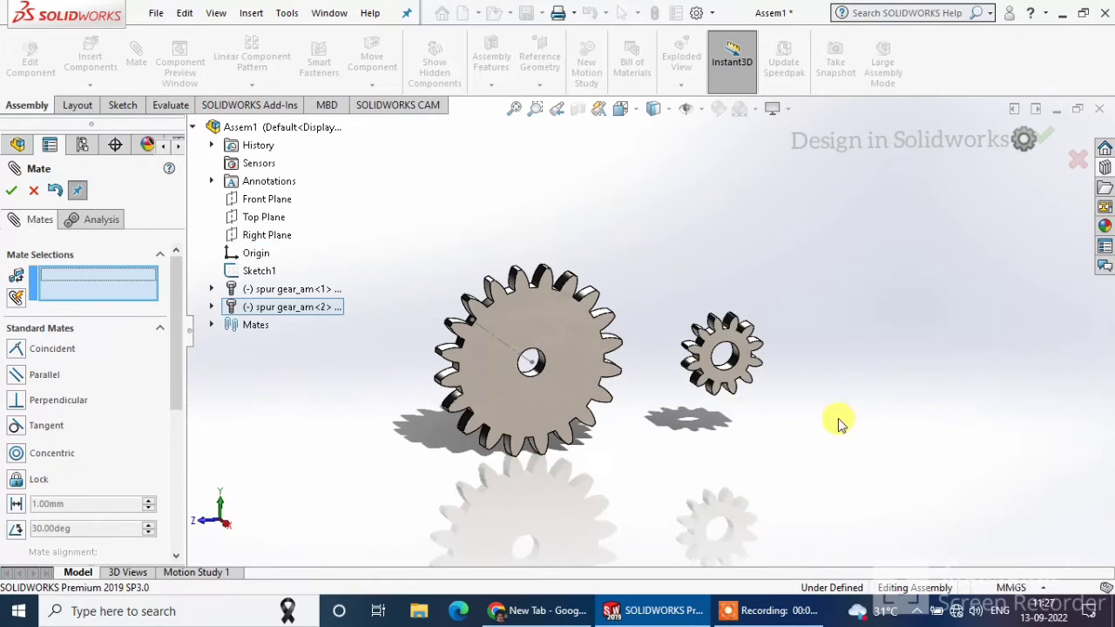
click(10, 195)
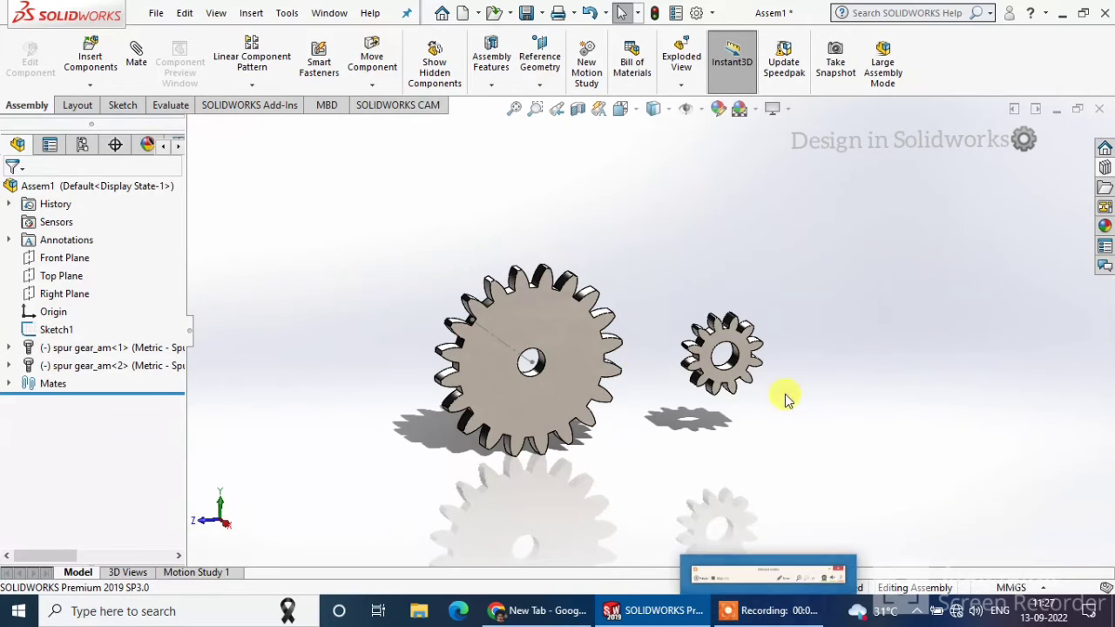
In the Right view, move the smaller gear away from the larger gear so their teeth no longer overlap
key(ctrl+4)
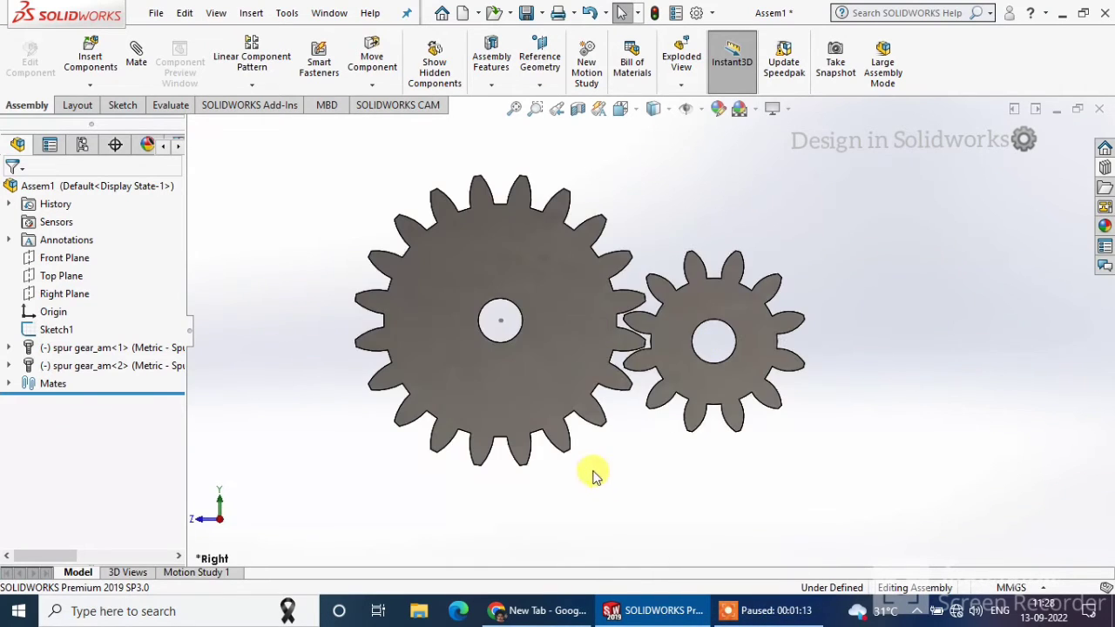
click(376, 53)
drag(681, 308, 668, 345)
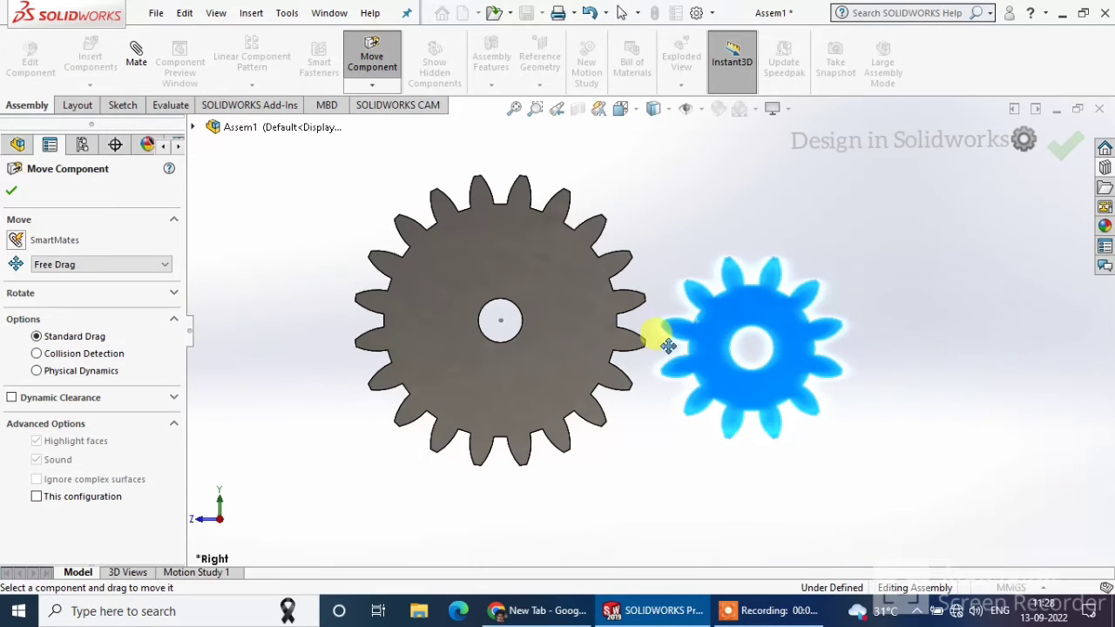
click(13, 189)
Edit the larger gear's Toolbox definition and set its number of teeth to 40
right_click(467, 266)
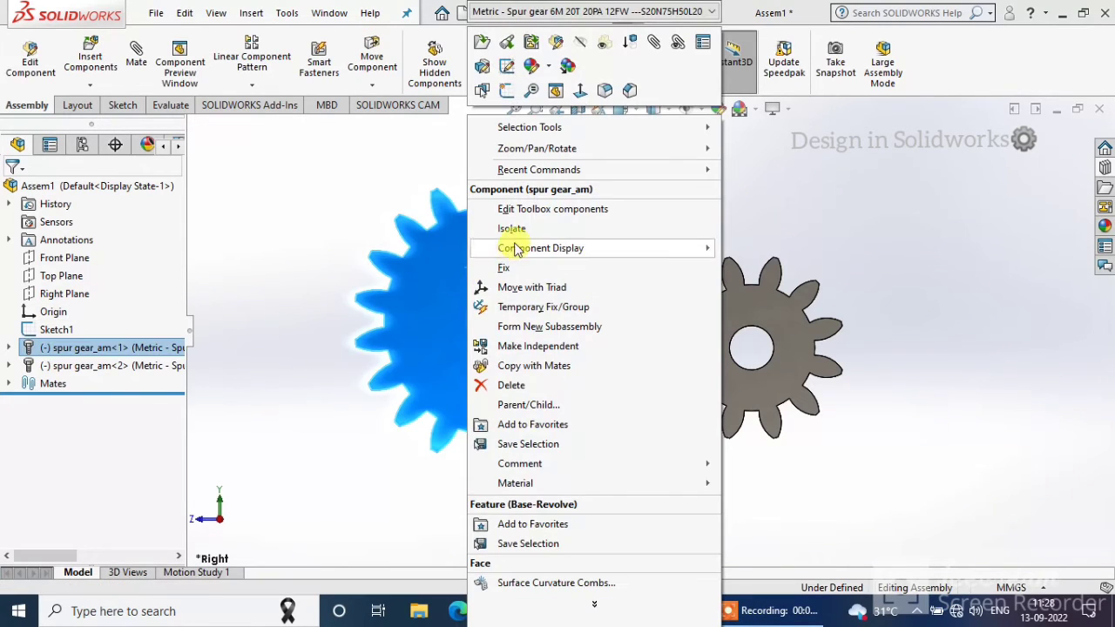
click(518, 205)
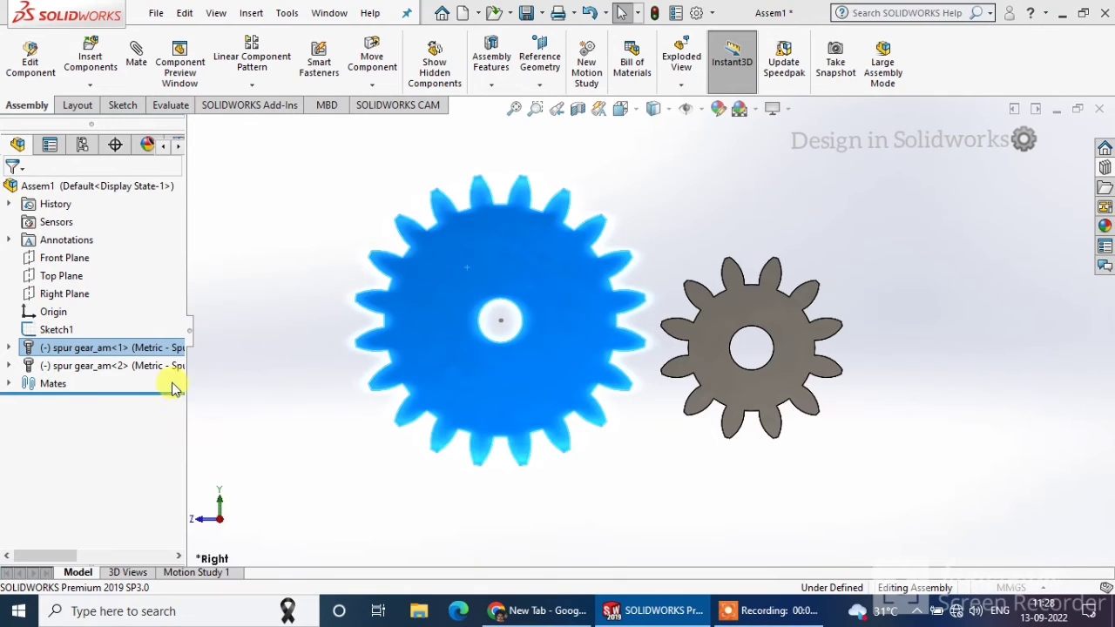
click(85, 503)
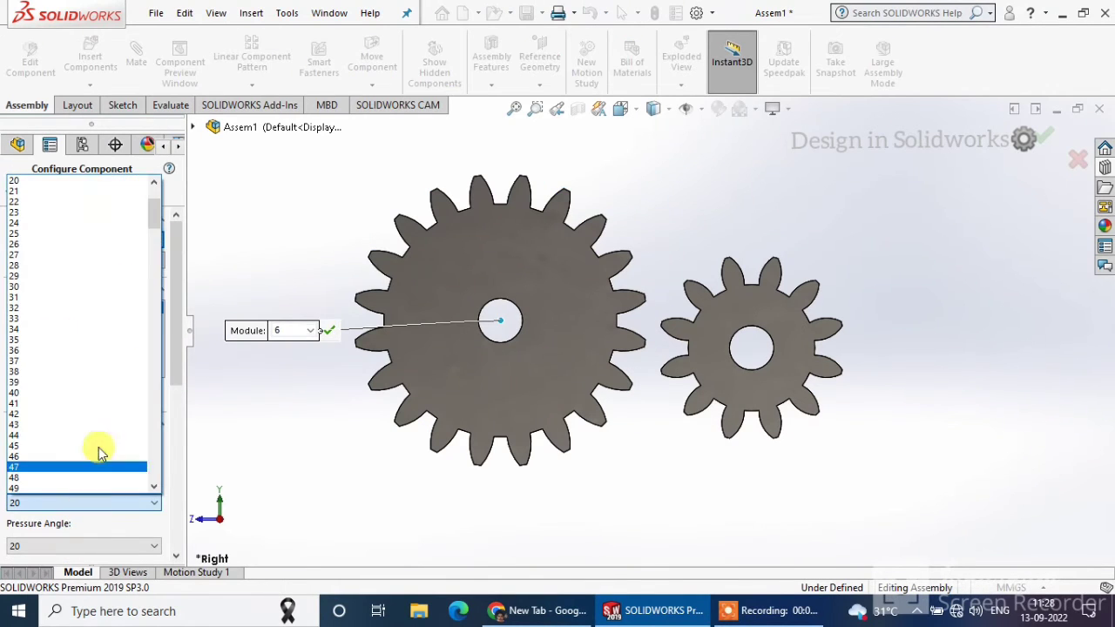
click(86, 392)
scroll(331, 366, up, 6)
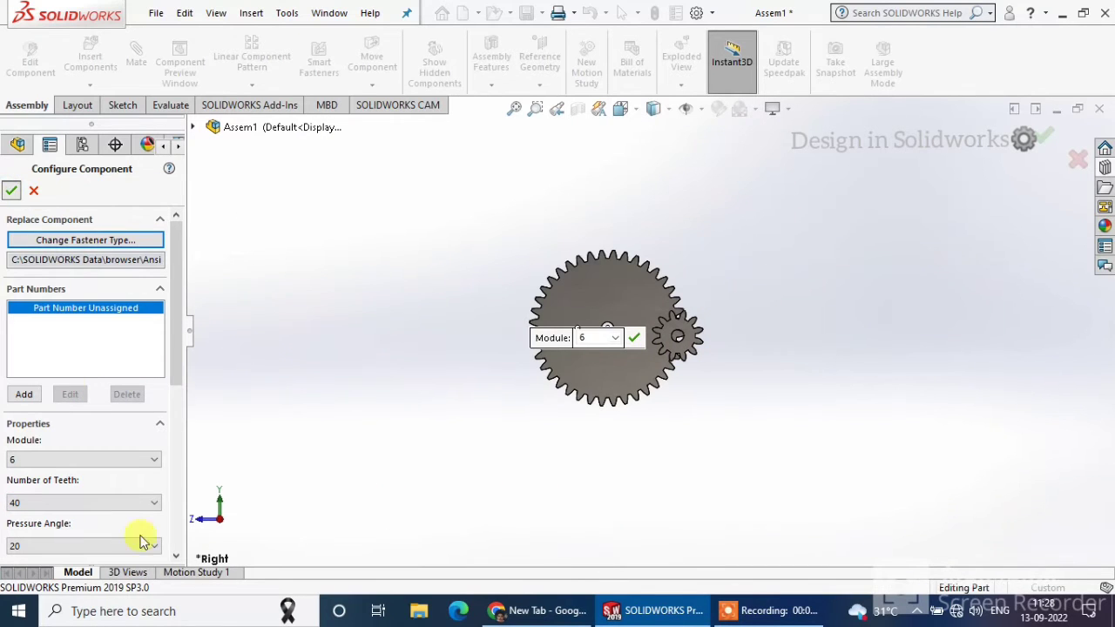
Accept the larger gear's new configuration and move the smaller gear clear of its teeth
click(11, 191)
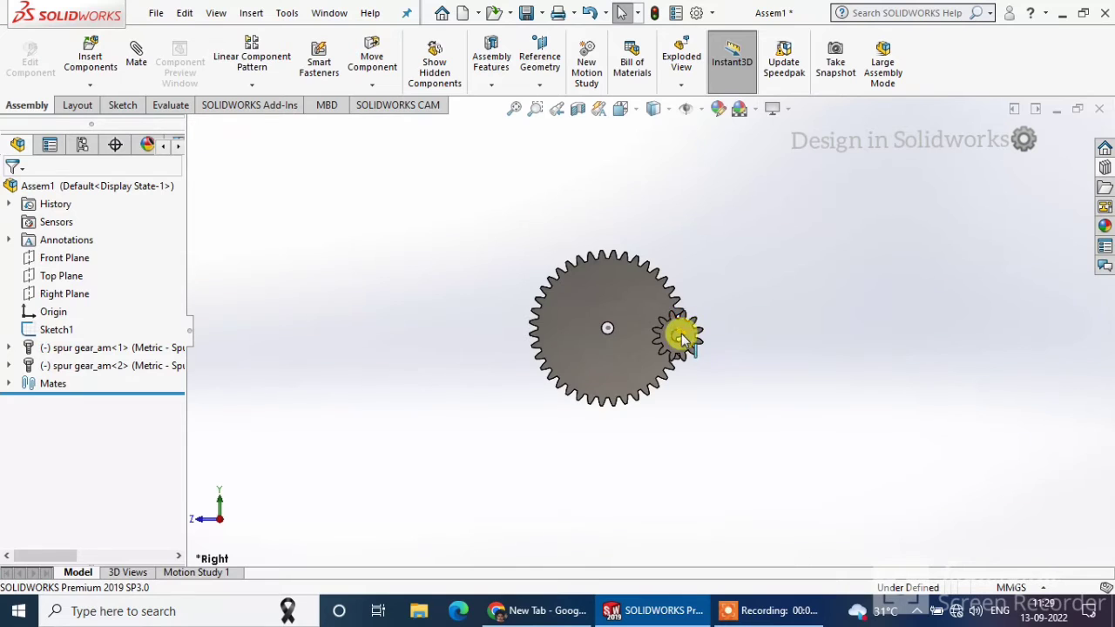
click(373, 70)
drag(676, 331, 737, 336)
click(11, 191)
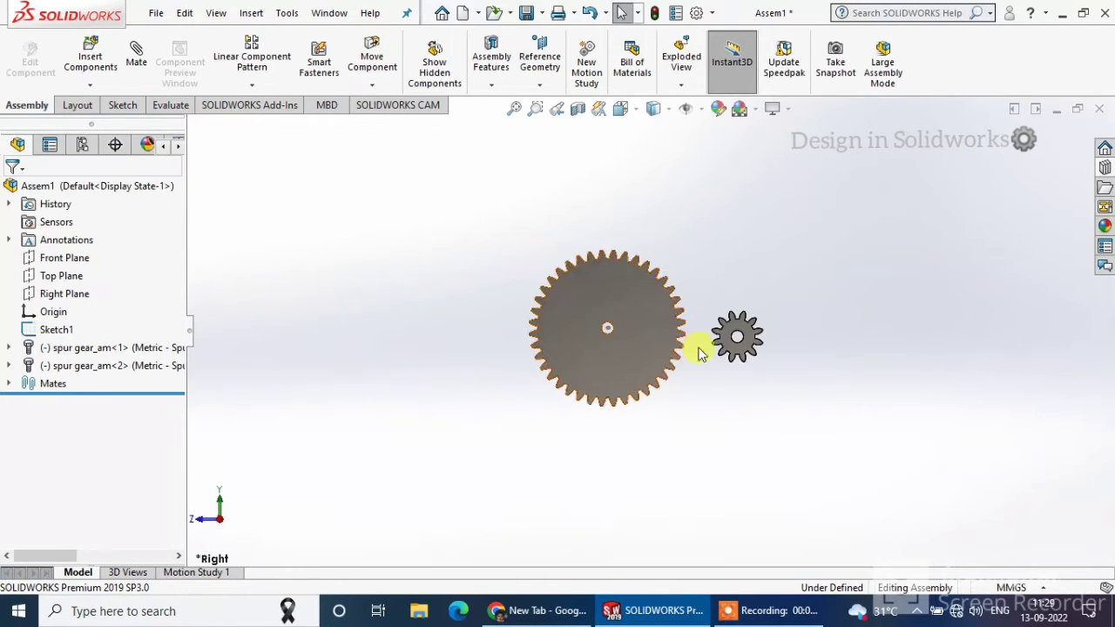
Edit the smaller gear's Toolbox definition and set its number of teeth to 26
right_click(746, 332)
click(787, 267)
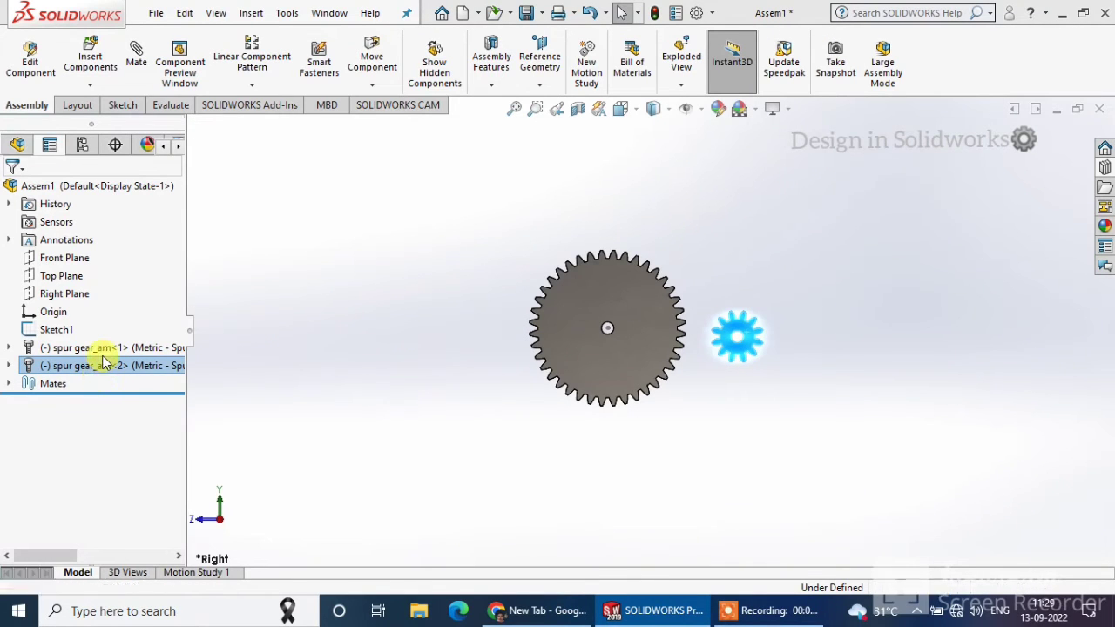
click(35, 502)
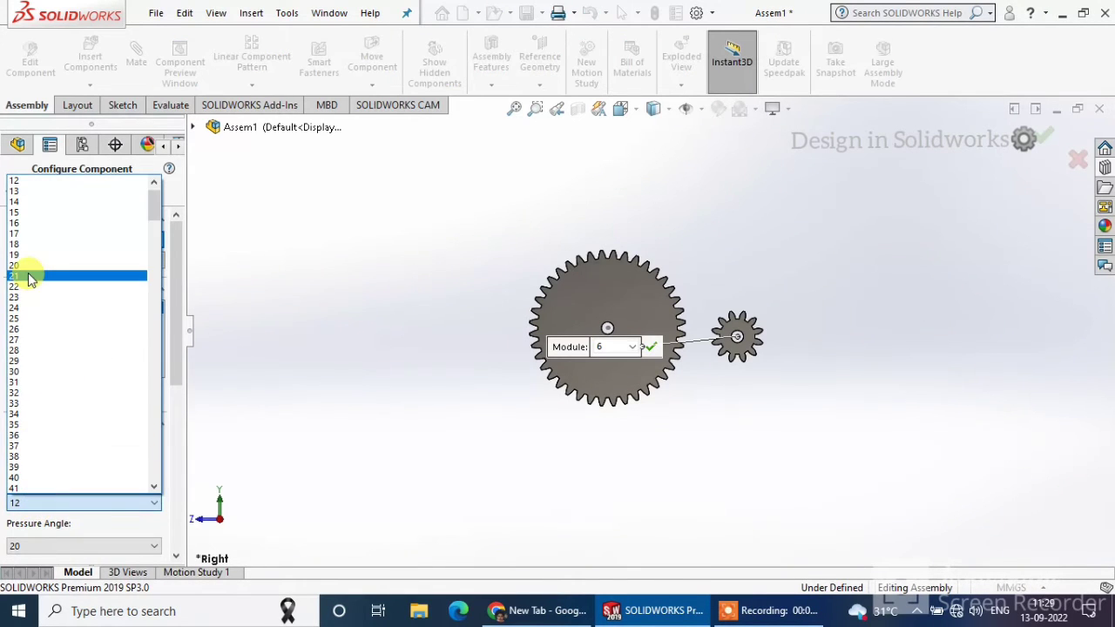
click(72, 372)
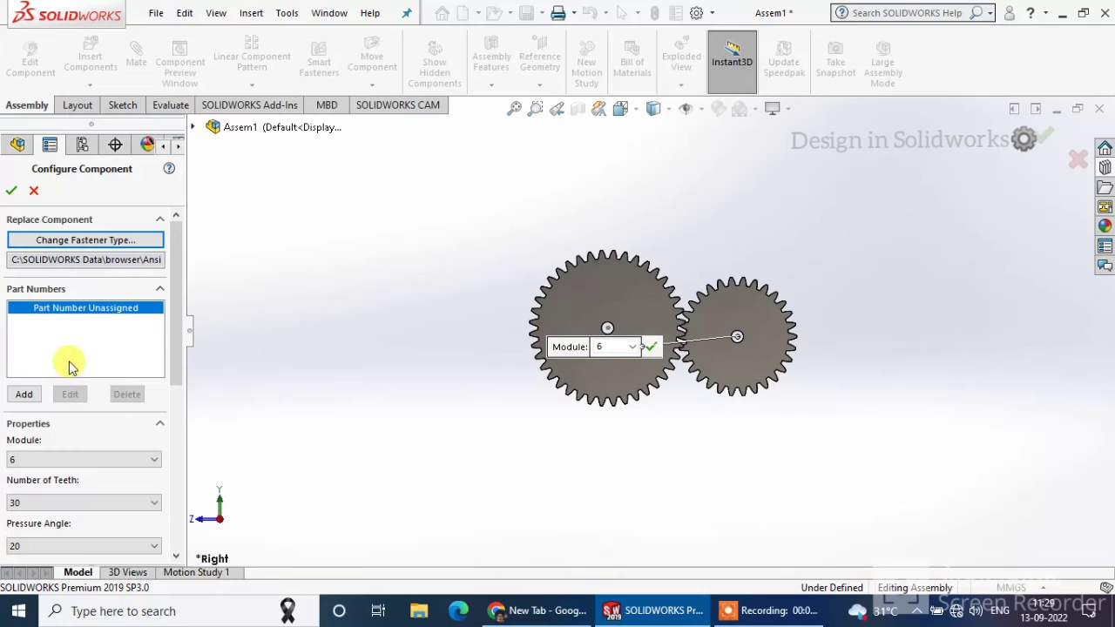
click(57, 497)
scroll(62, 225, up, 4)
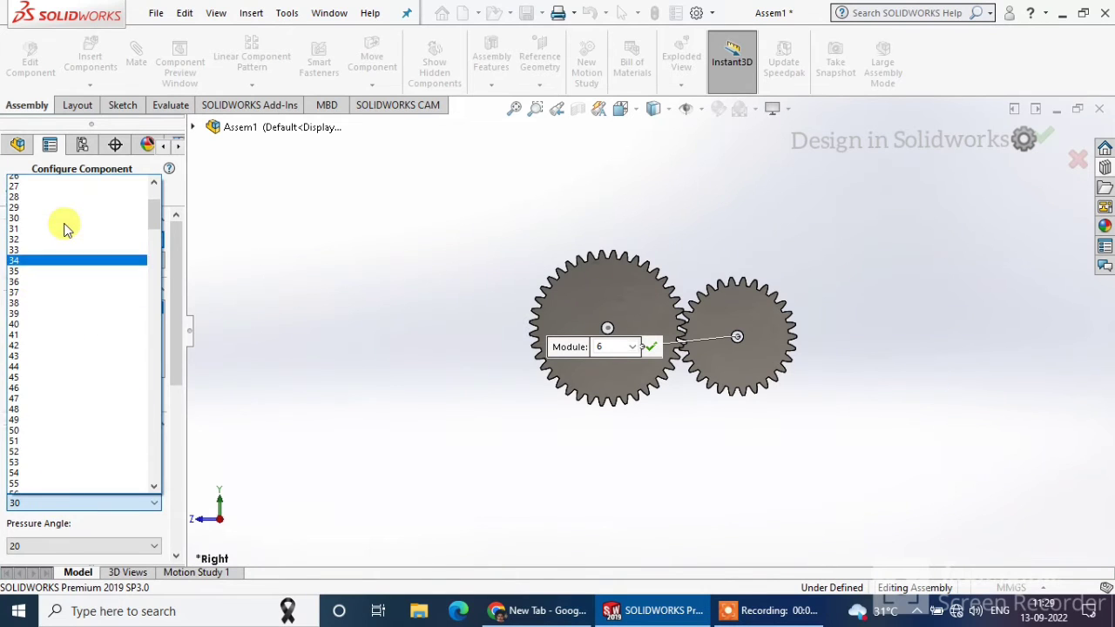
click(59, 234)
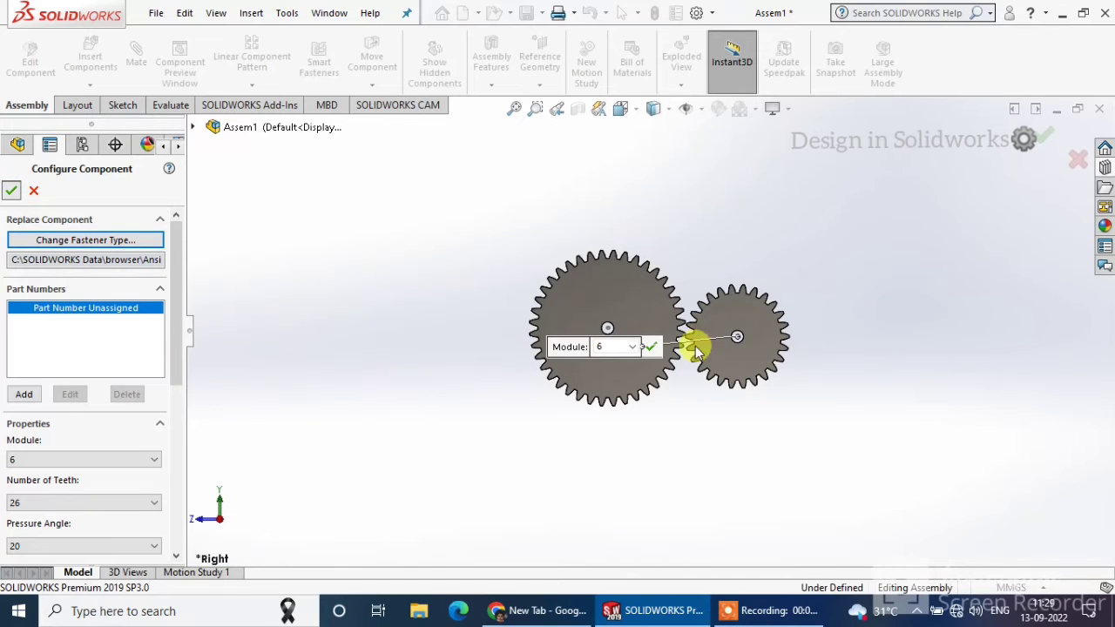
scroll(708, 332, down, 3)
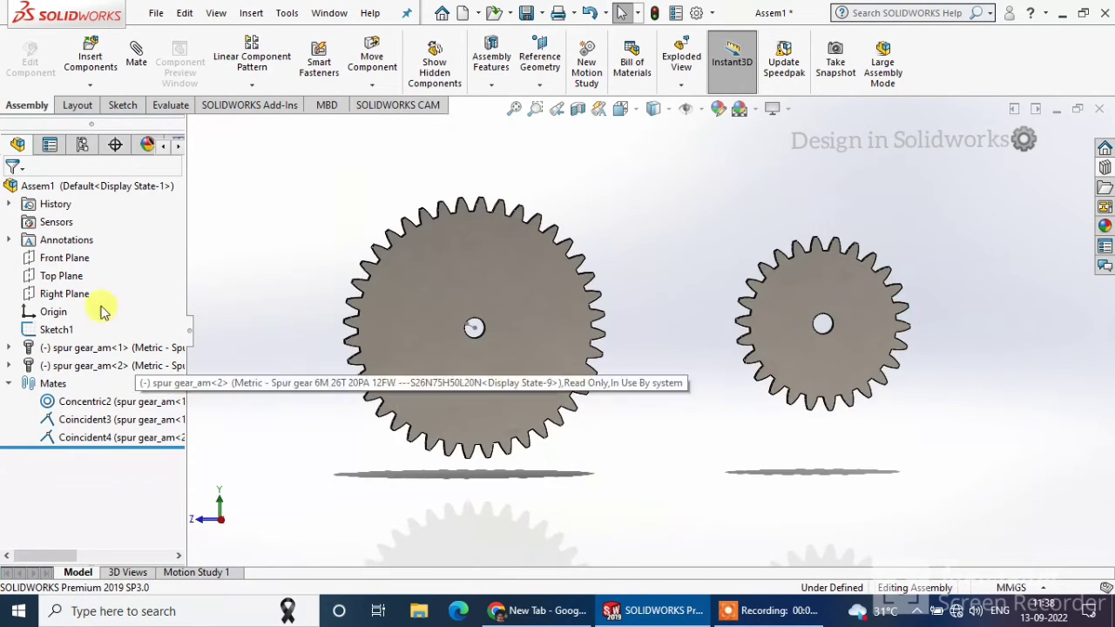
Start a sketch on the Right Plane and draw a horizontal centerline about 241 mm long from the origin toward the smaller gear
click(65, 294)
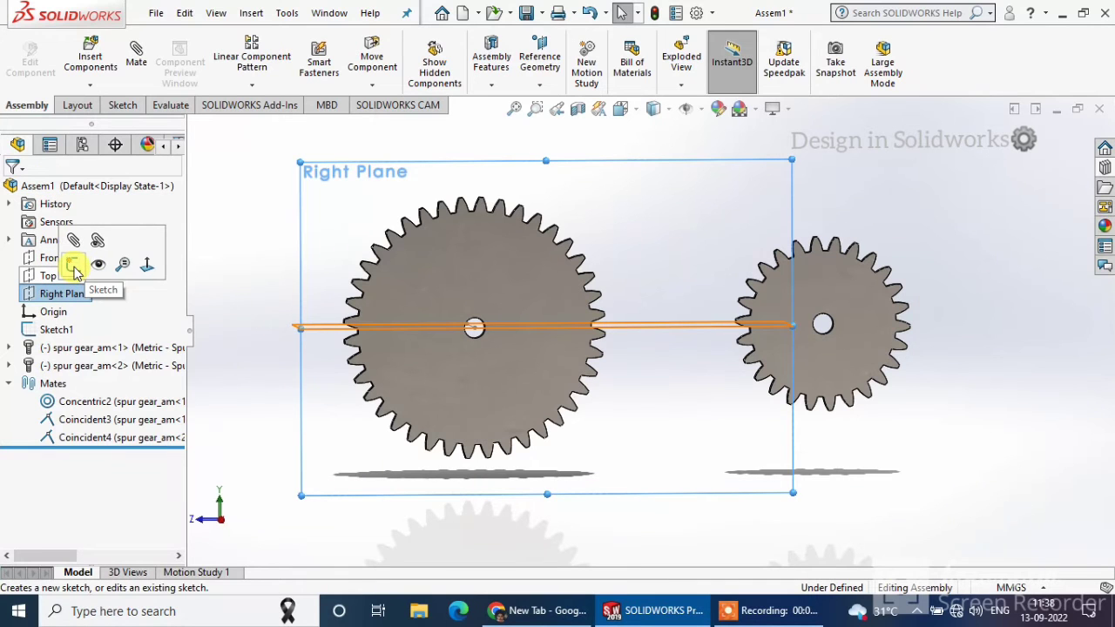
click(73, 265)
right_click(81, 293)
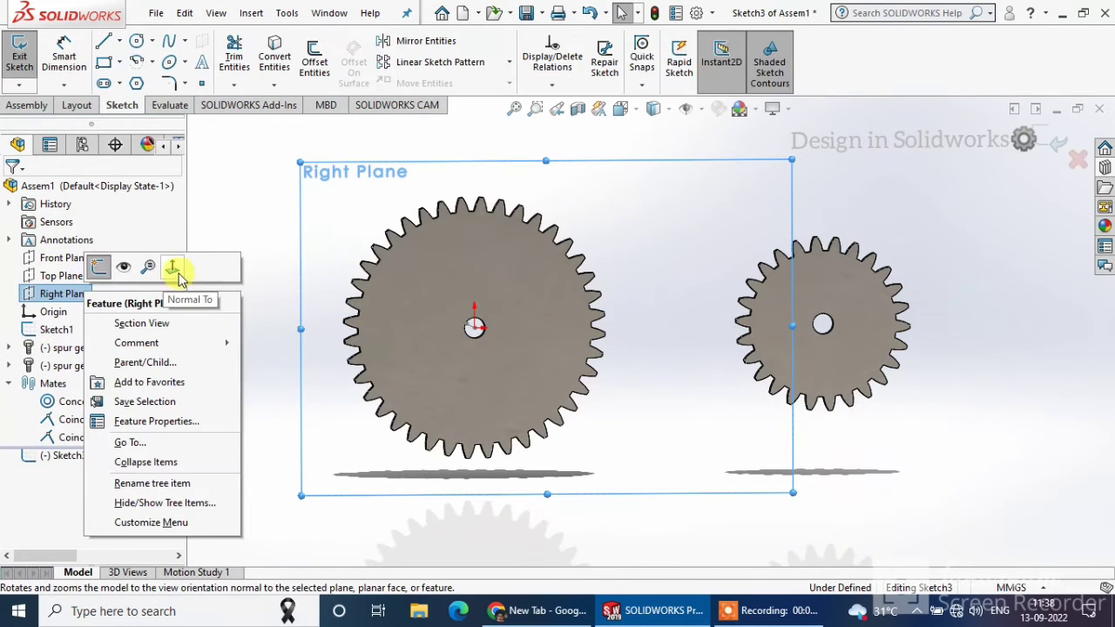
click(174, 270)
click(119, 41)
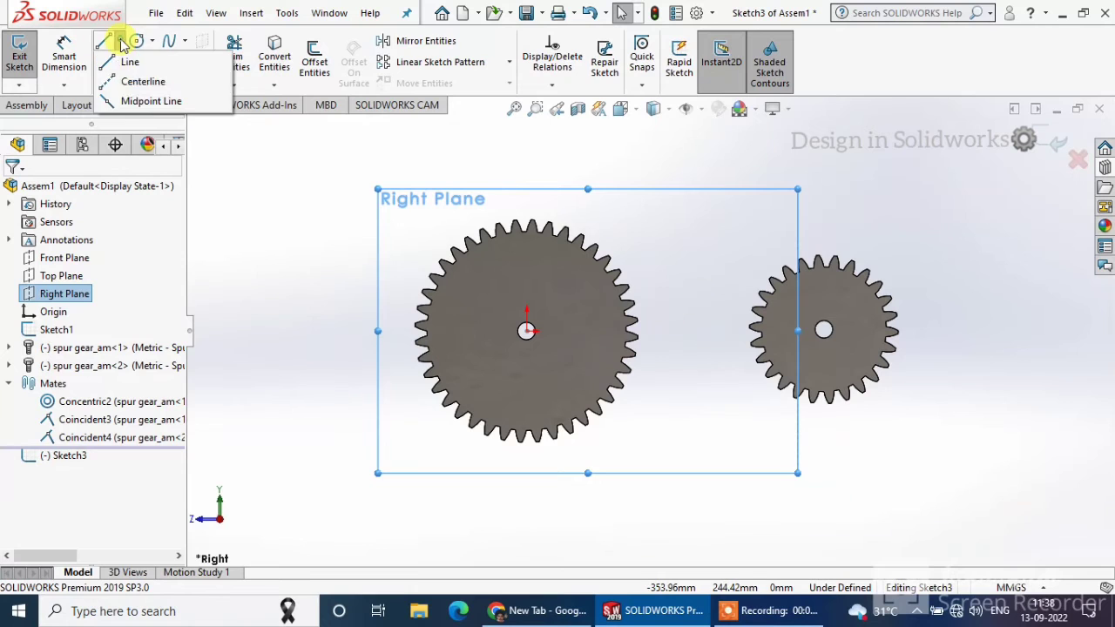
click(526, 330)
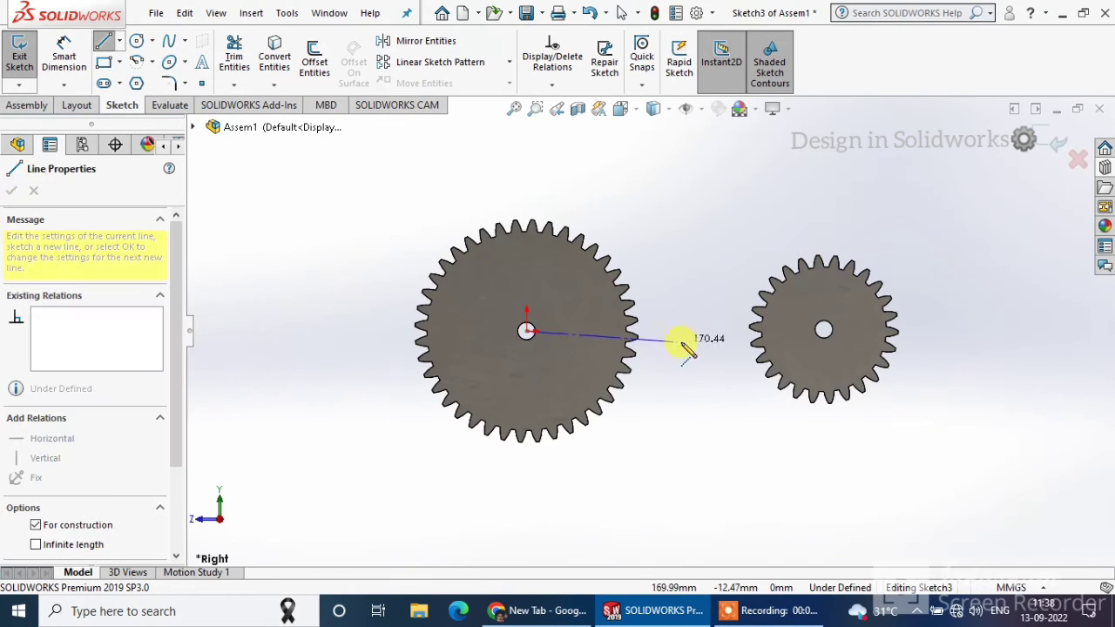
click(738, 331)
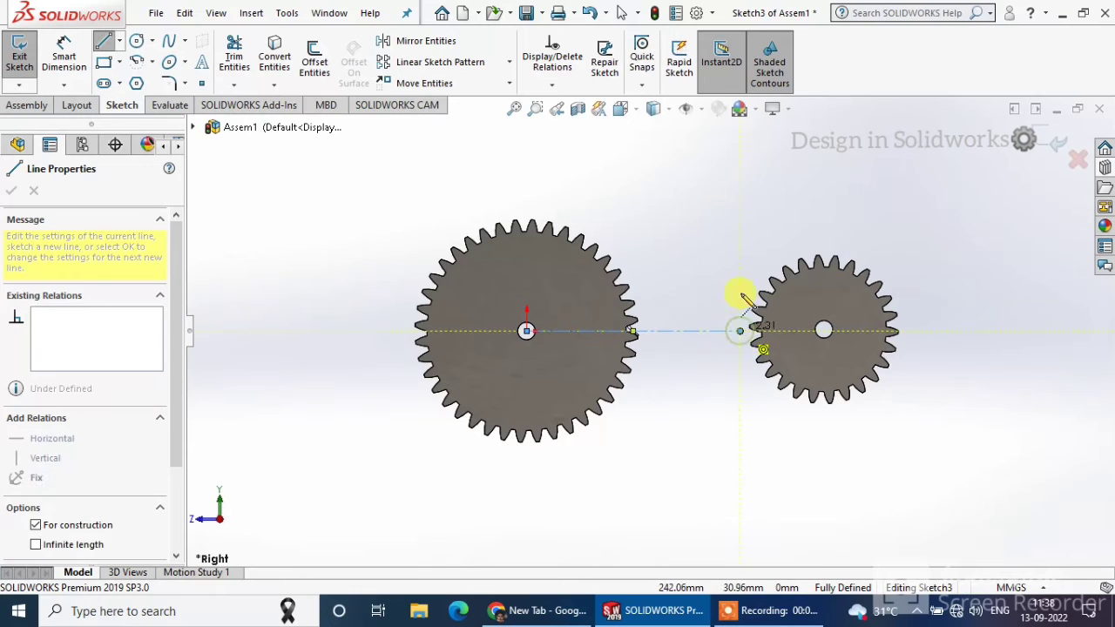
right_click(739, 287)
click(766, 288)
Dimension the centerline's length as 396/2 (198 mm) and exit the sketch
click(78, 54)
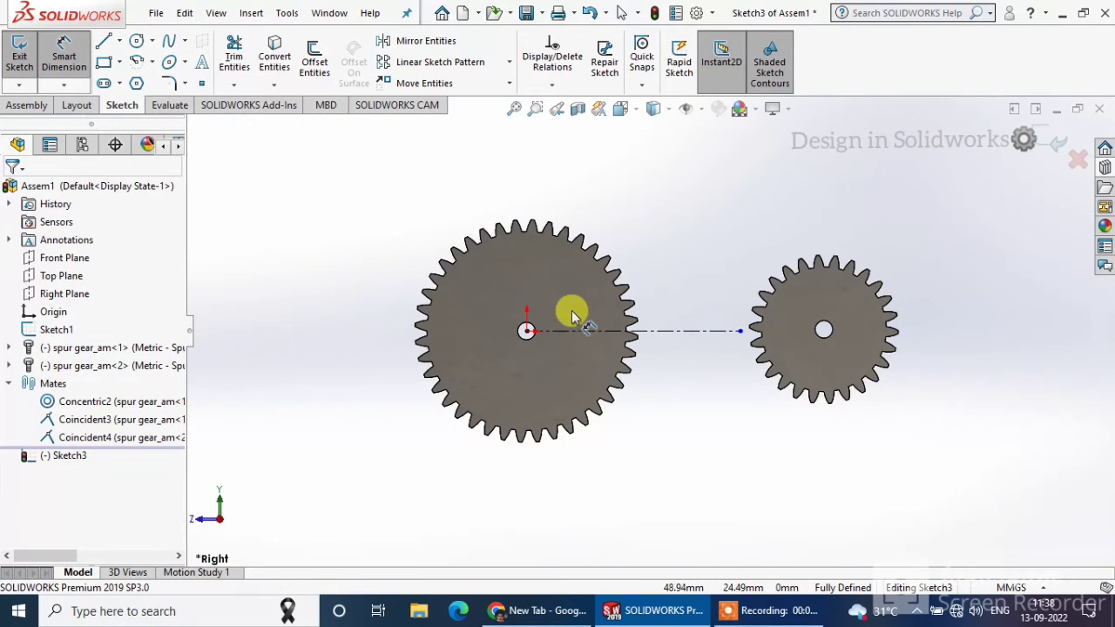
click(627, 339)
click(642, 234)
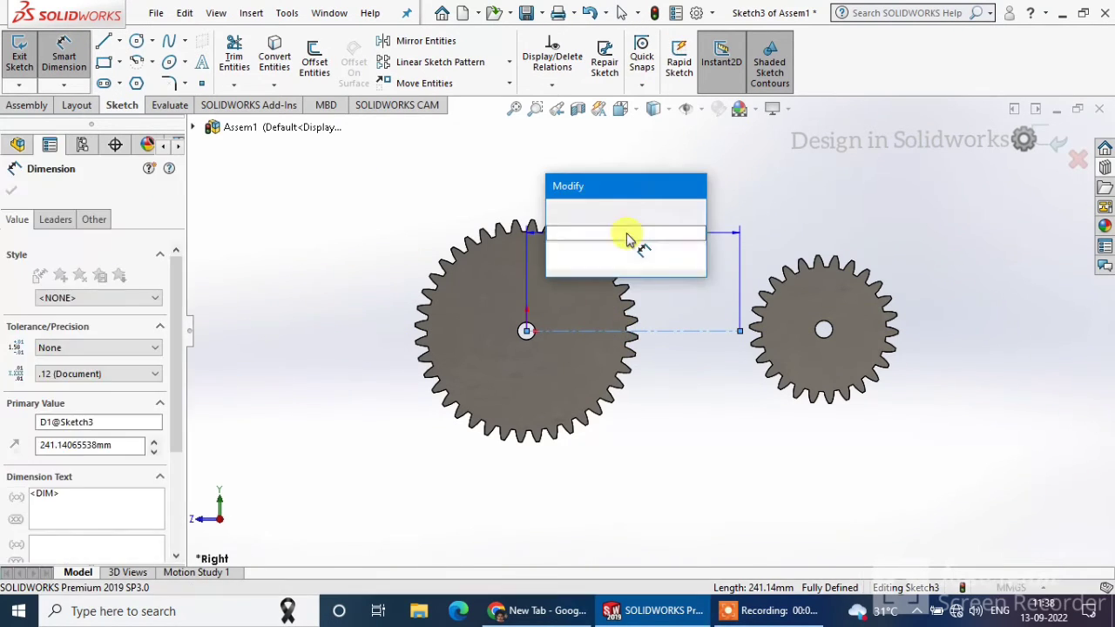
text(3)
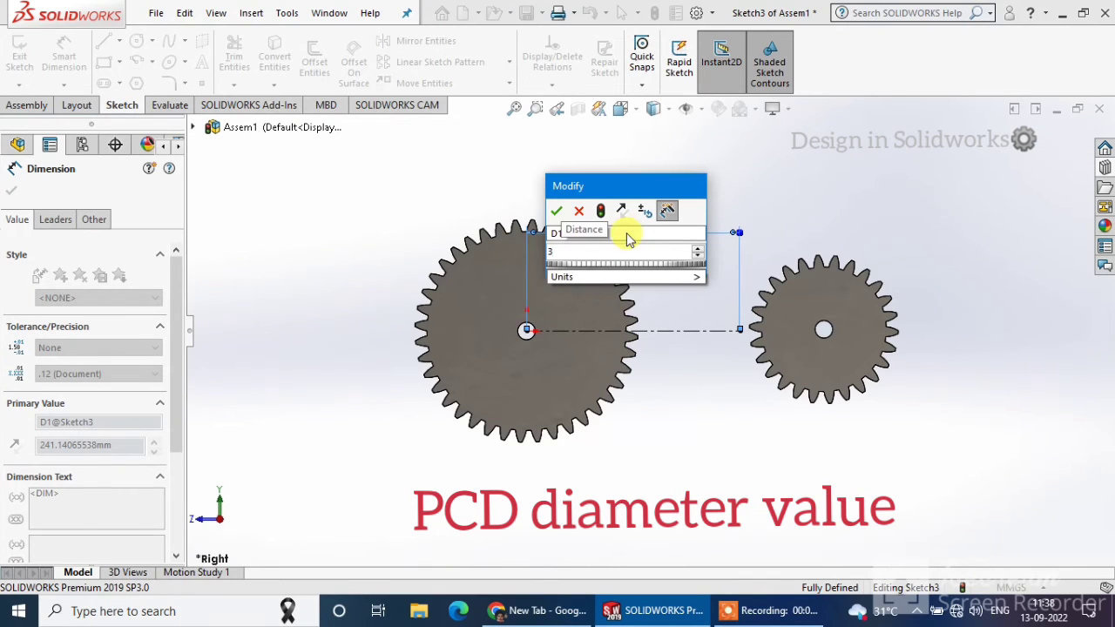
text(96/2)
key(Return)
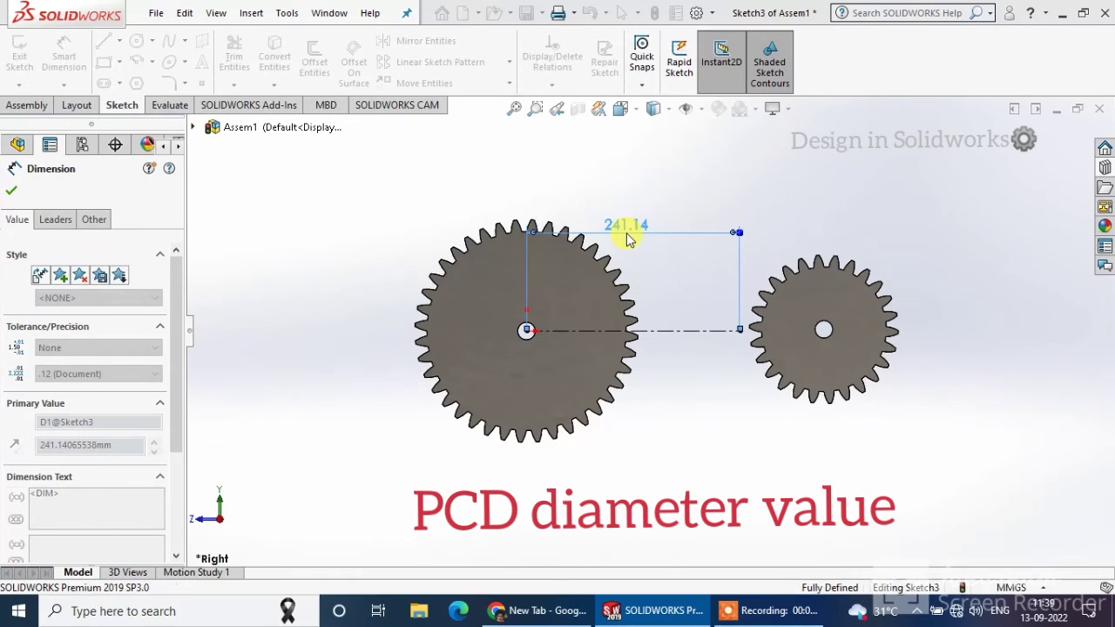
click(11, 194)
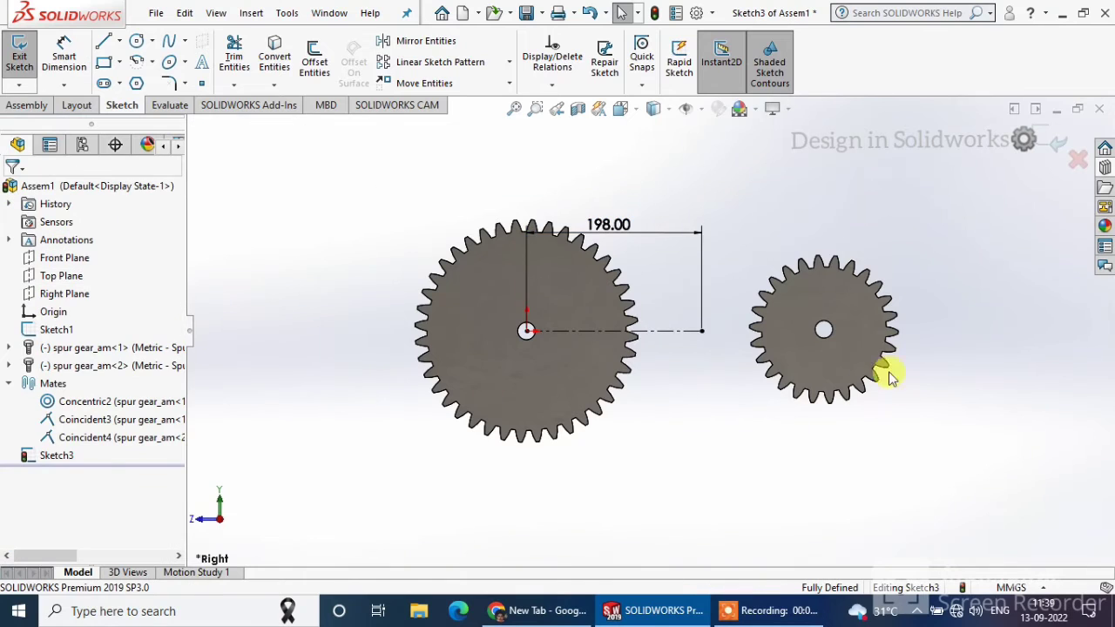
scroll(800, 337, down, 2)
click(21, 50)
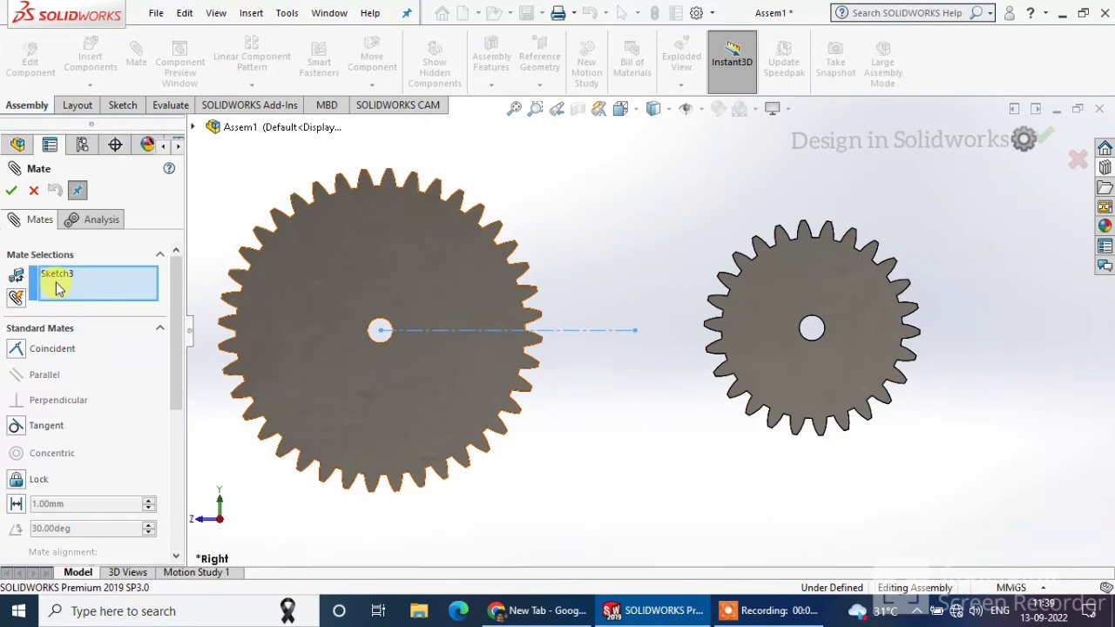
Add a concentric mate between the centerline's free endpoint and the smaller gear's bore, and leave the Mate command
right_click(58, 284)
click(111, 294)
click(634, 332)
scroll(814, 348, down, 5)
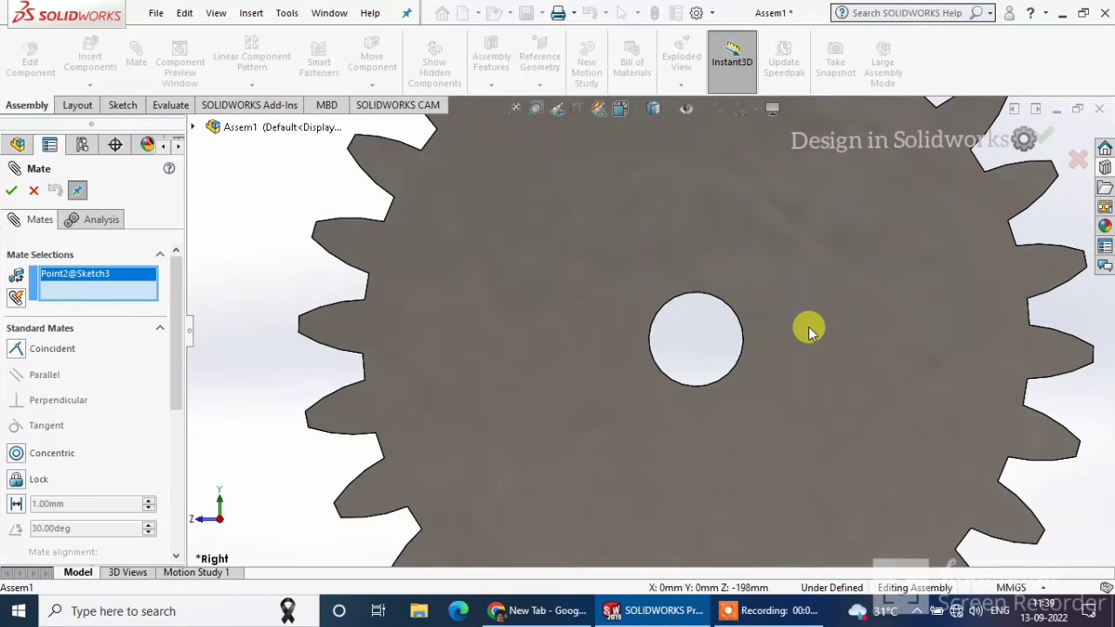
click(808, 329)
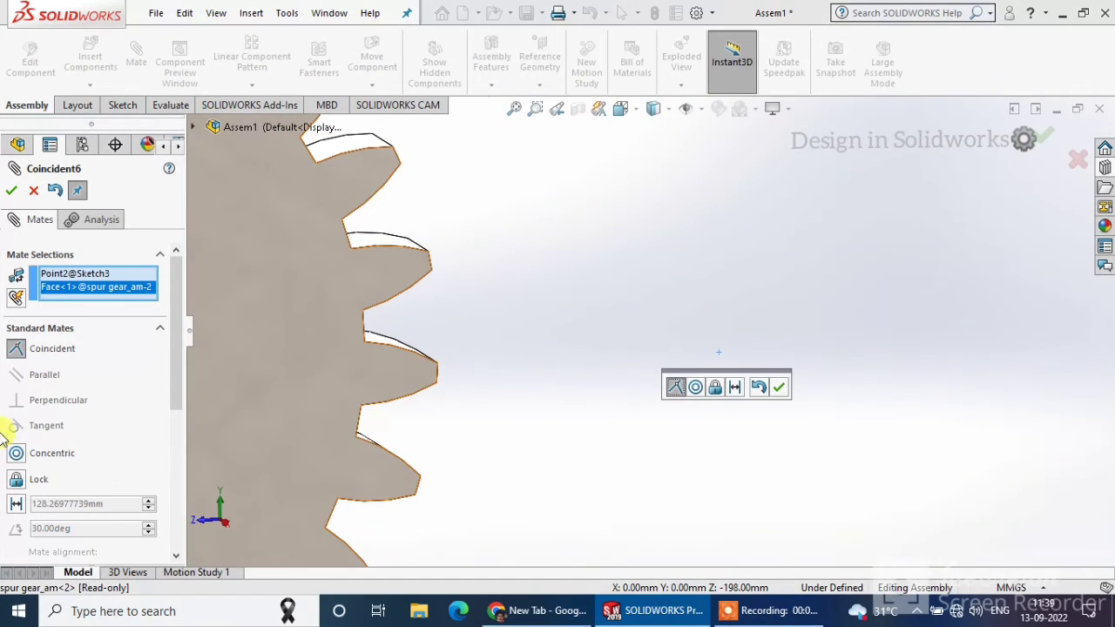
click(16, 452)
scroll(557, 343, up, 5)
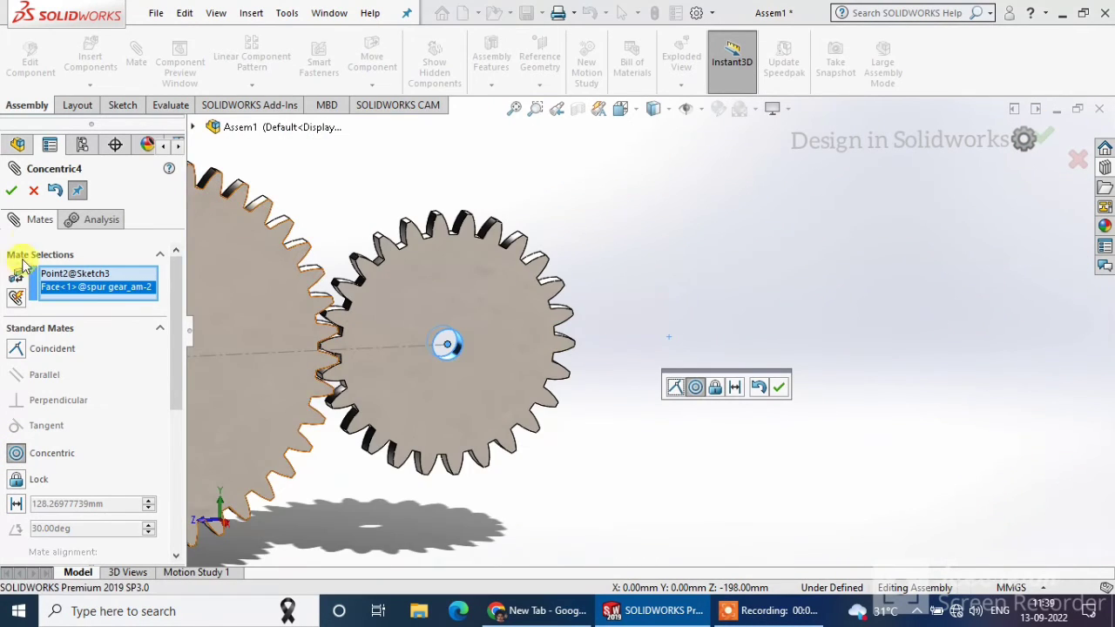
click(11, 190)
click(7, 193)
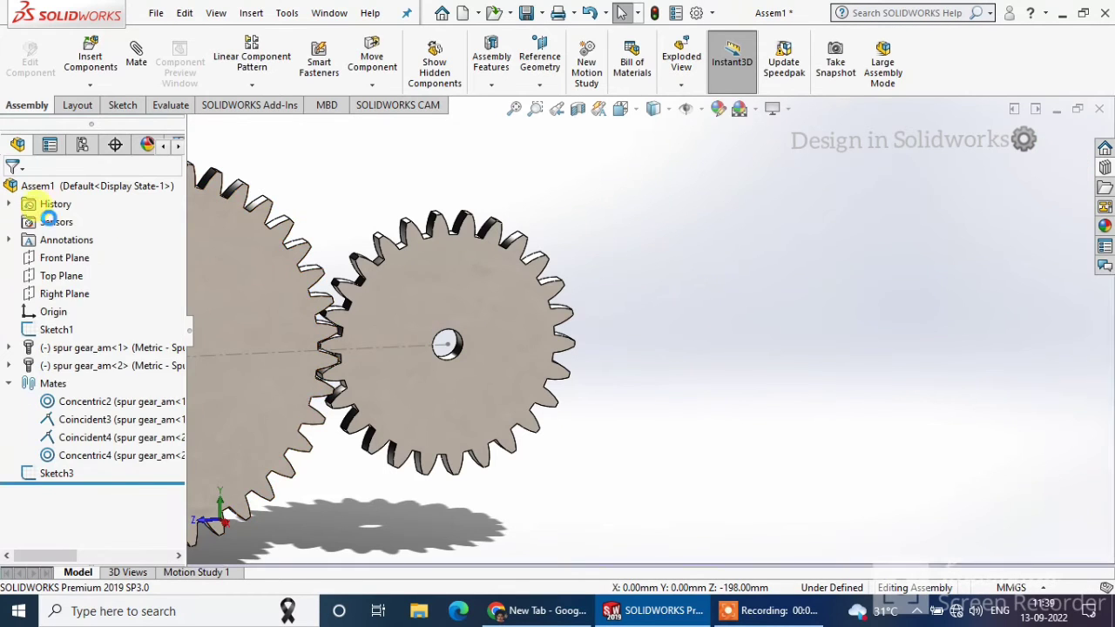
Start a mechanical Gear mate between the bore faces of the larger and the smaller gear
right_click(75, 293)
click(149, 266)
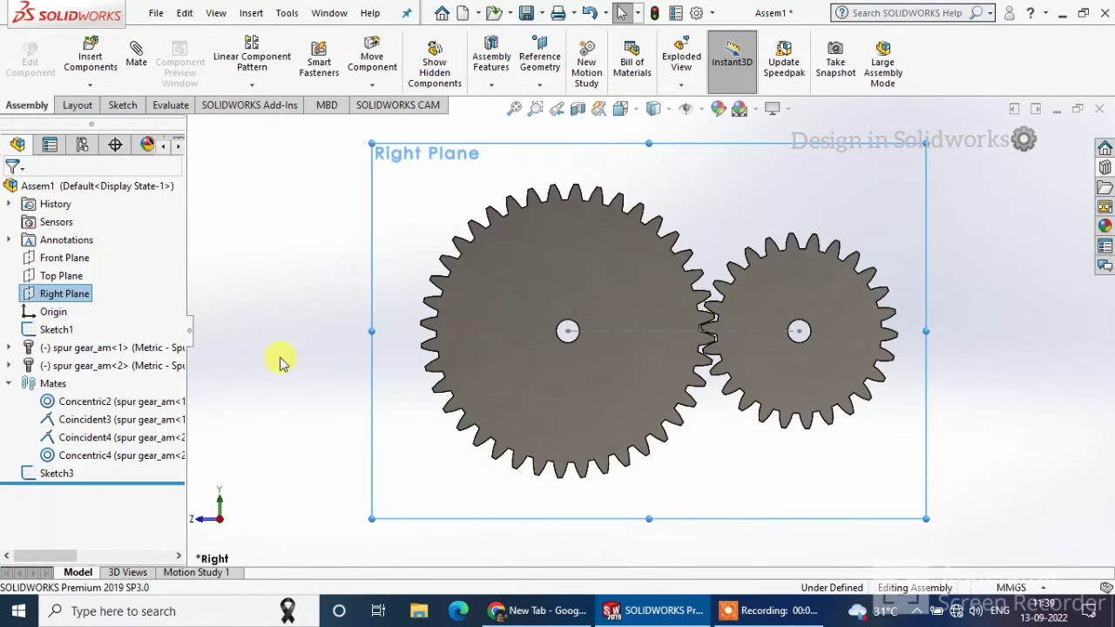
click(279, 323)
scroll(823, 349, down, 2)
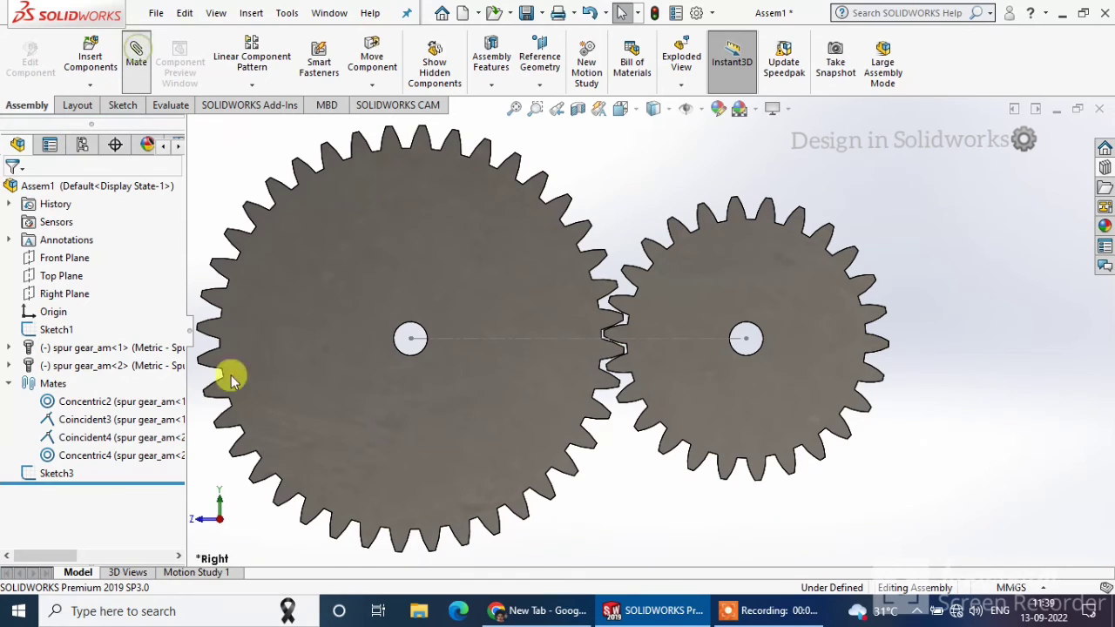
click(50, 330)
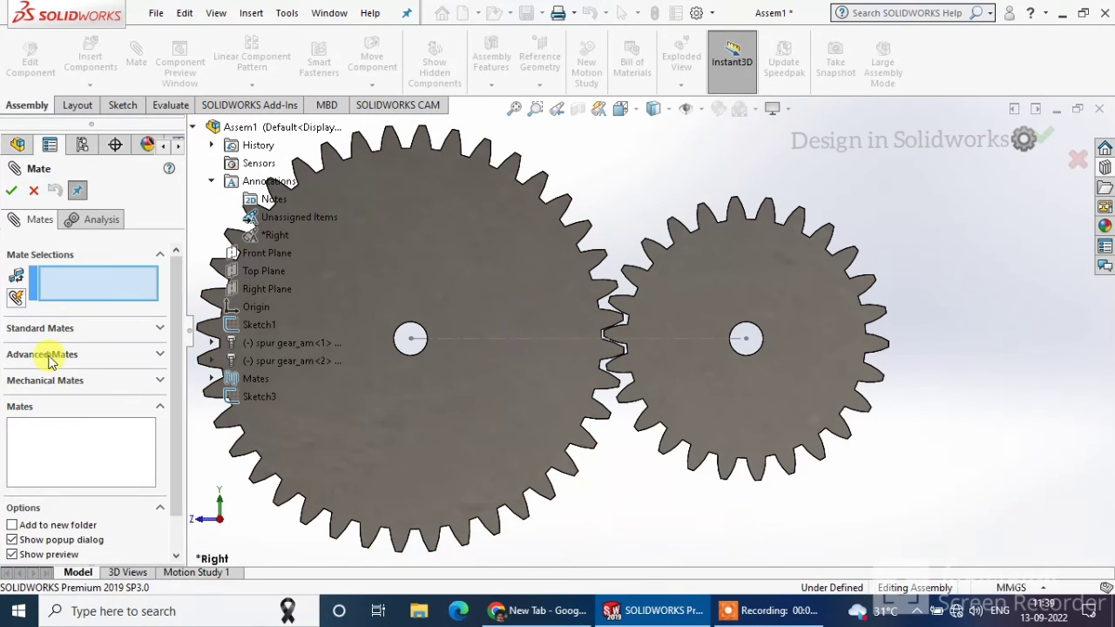
click(50, 348)
click(55, 349)
click(52, 376)
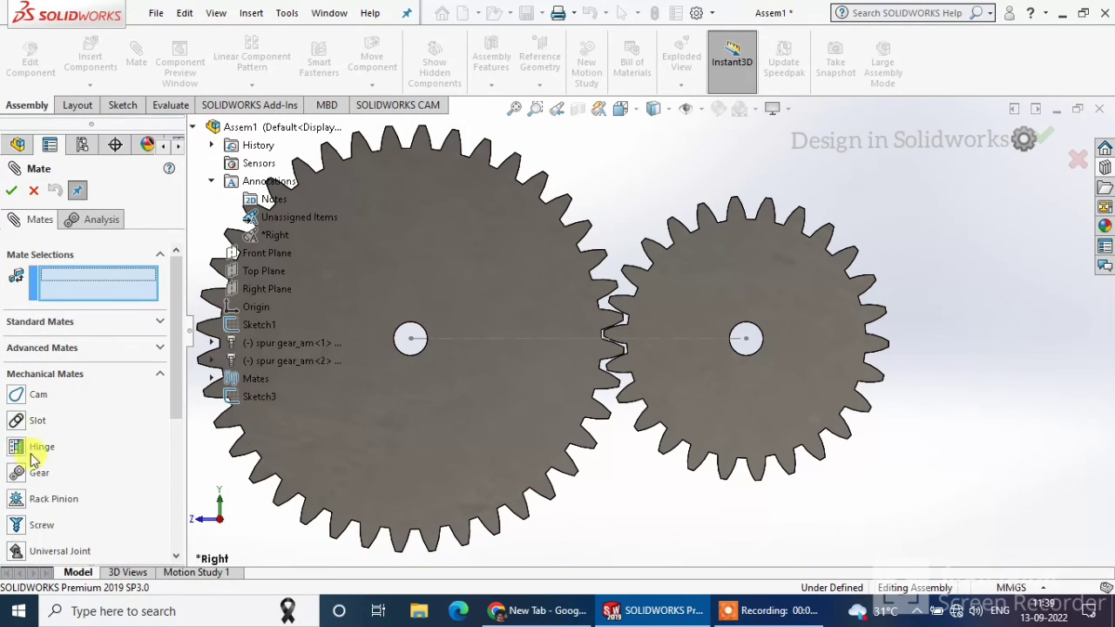
click(19, 473)
scroll(610, 398, down, 8)
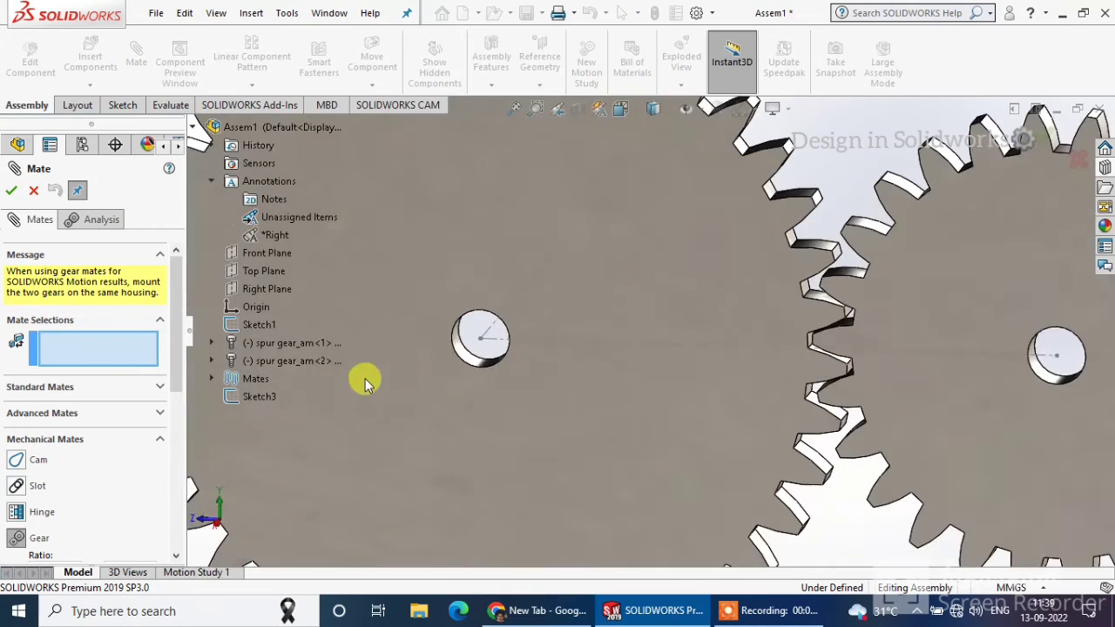
click(505, 361)
scroll(644, 372, up, 5)
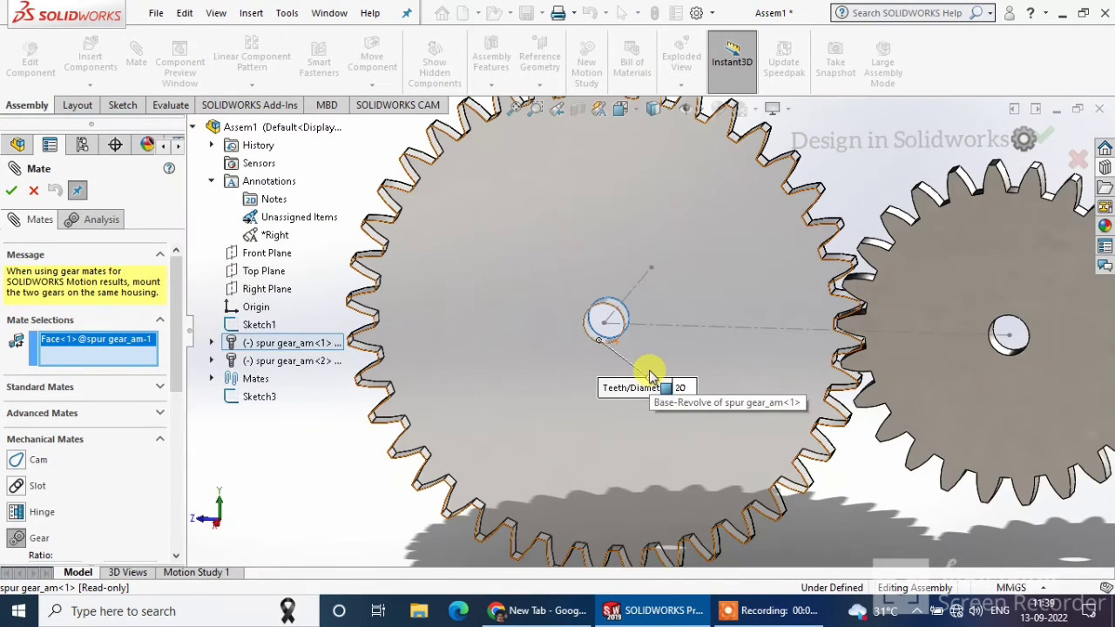
click(1007, 344)
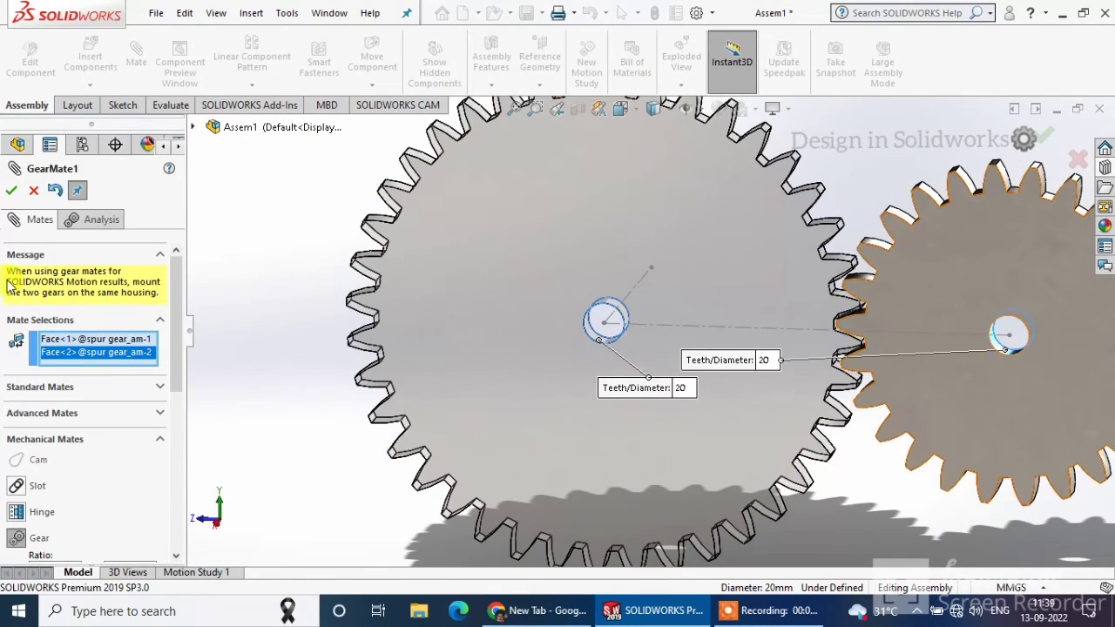
Set the gear mate's ratio to 40 for the larger gear and 26 for the smaller gear, and finish the Mate command
click(177, 468)
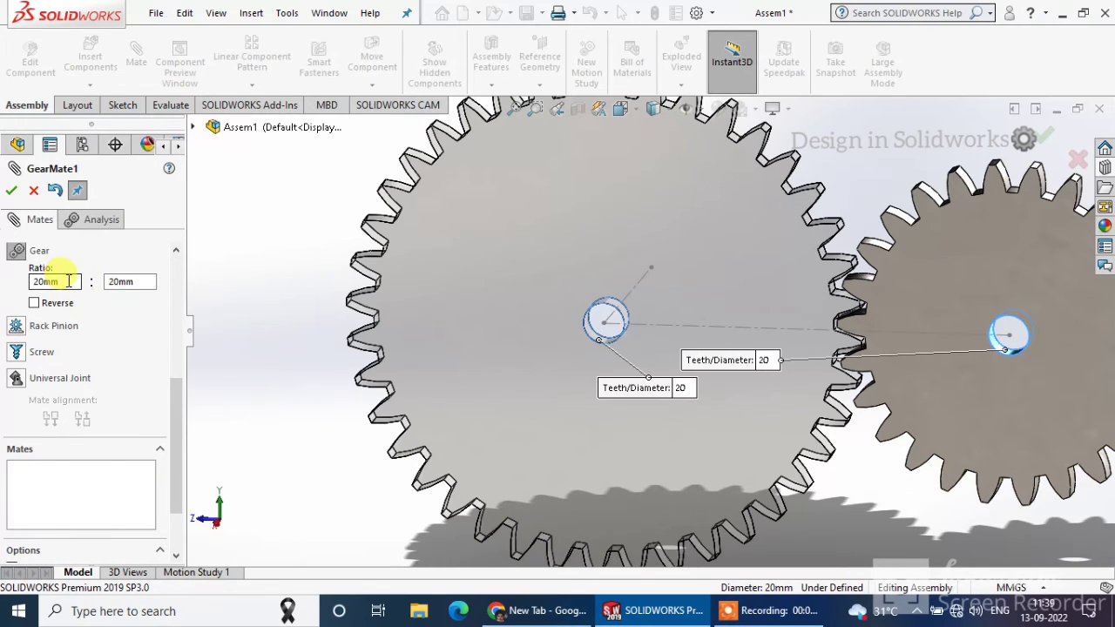
double_click(688, 389)
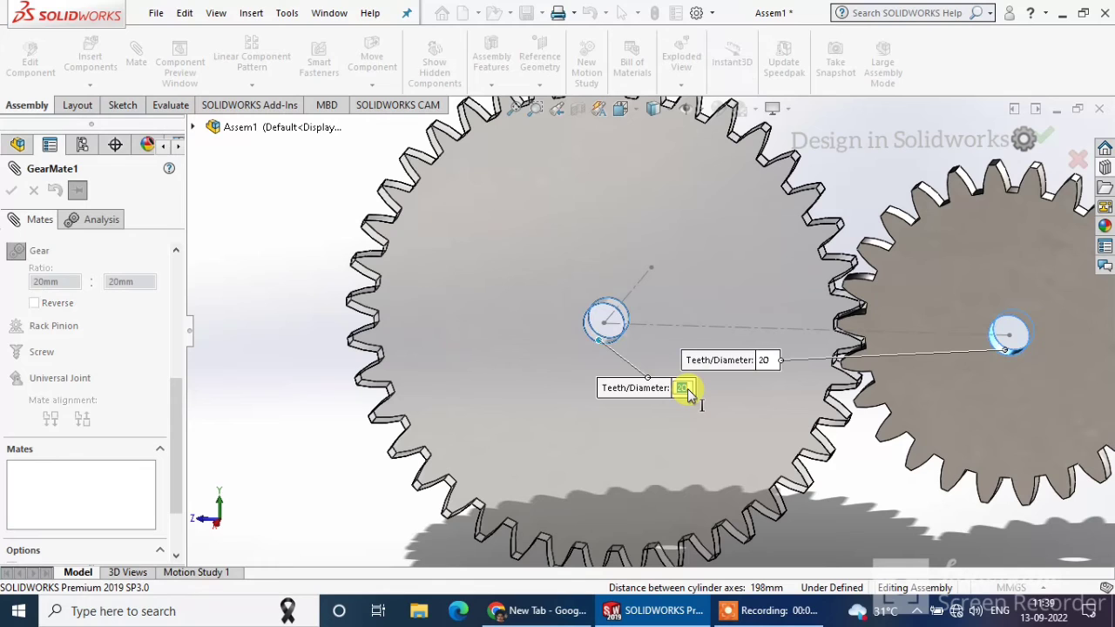
text(40)
key(Return)
double_click(766, 360)
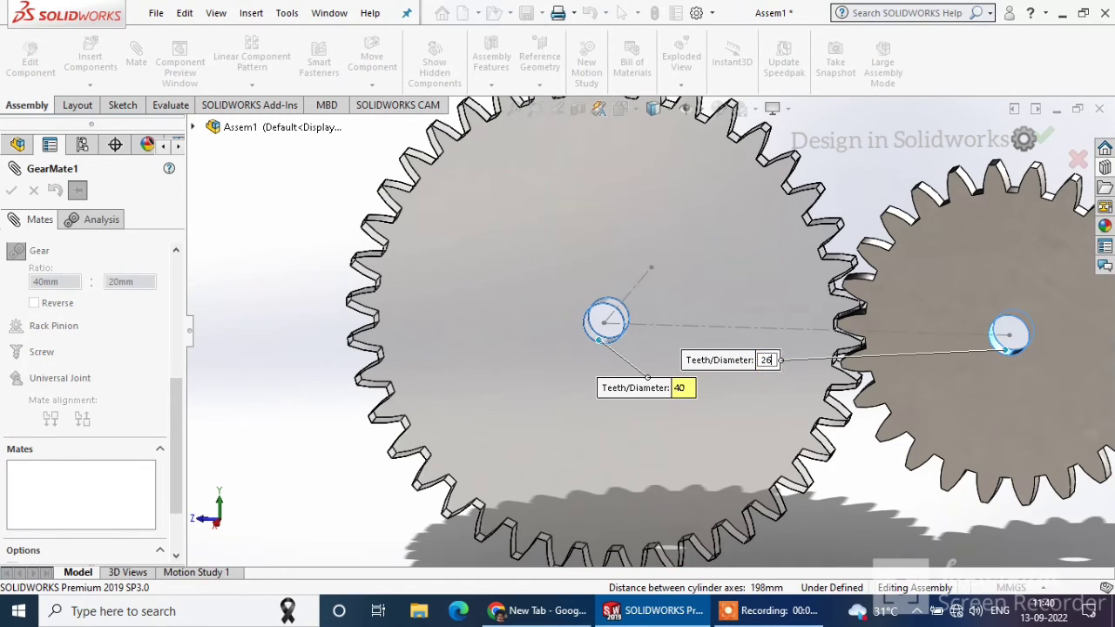
key(Return)
click(11, 190)
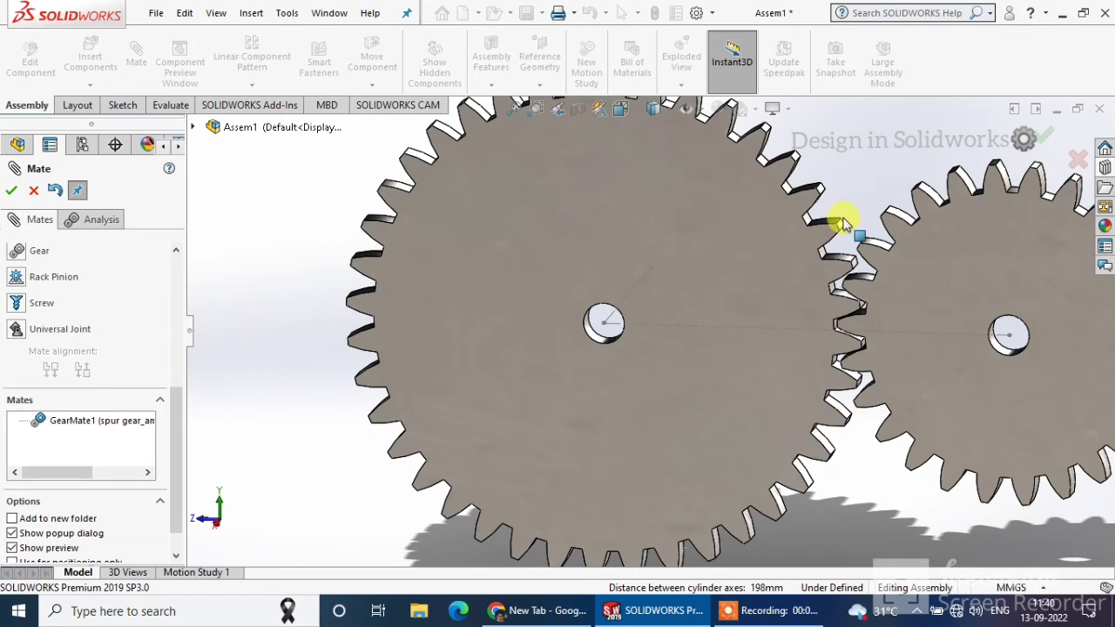
click(1047, 137)
View the assembly normal to the Right Plane and turn the larger gear with Rotate Component to try the meshing
click(78, 294)
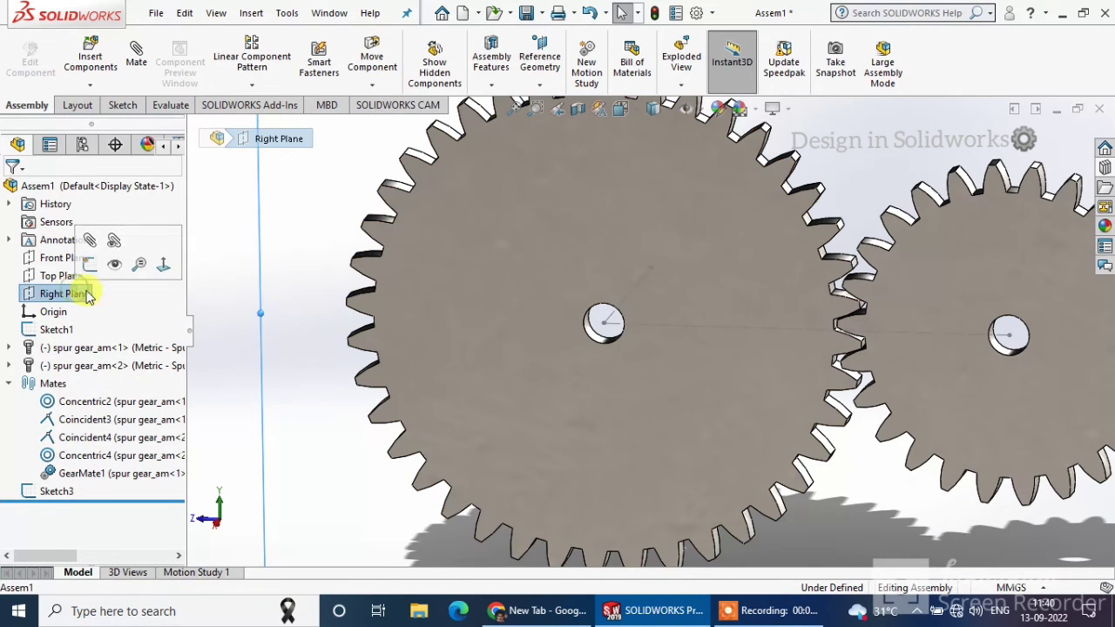
click(164, 266)
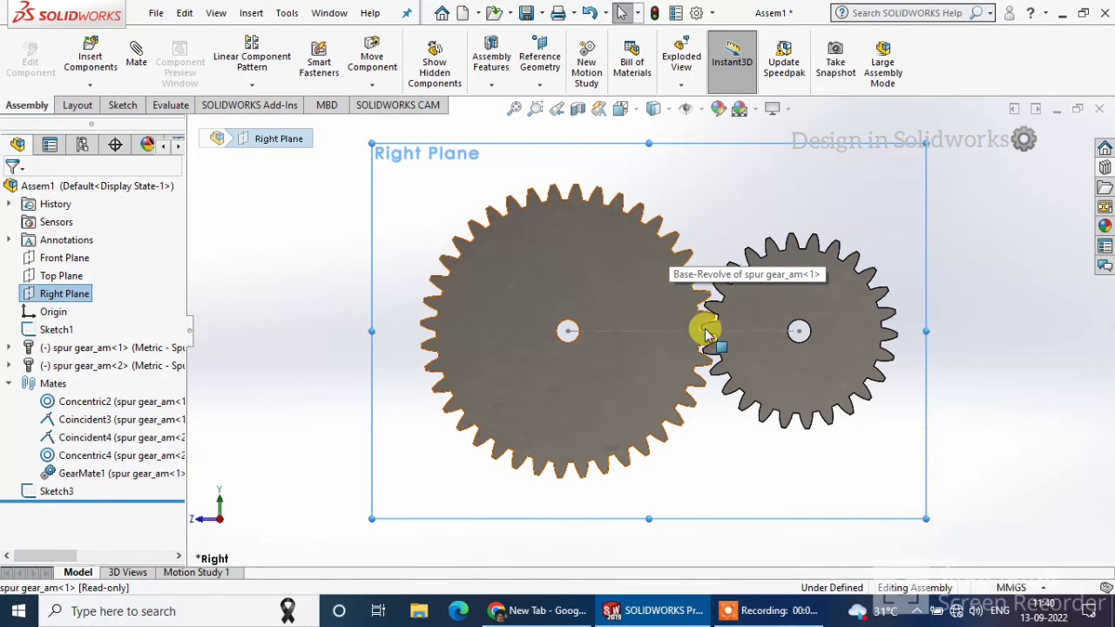
drag(705, 333, 521, 300)
click(372, 85)
click(410, 124)
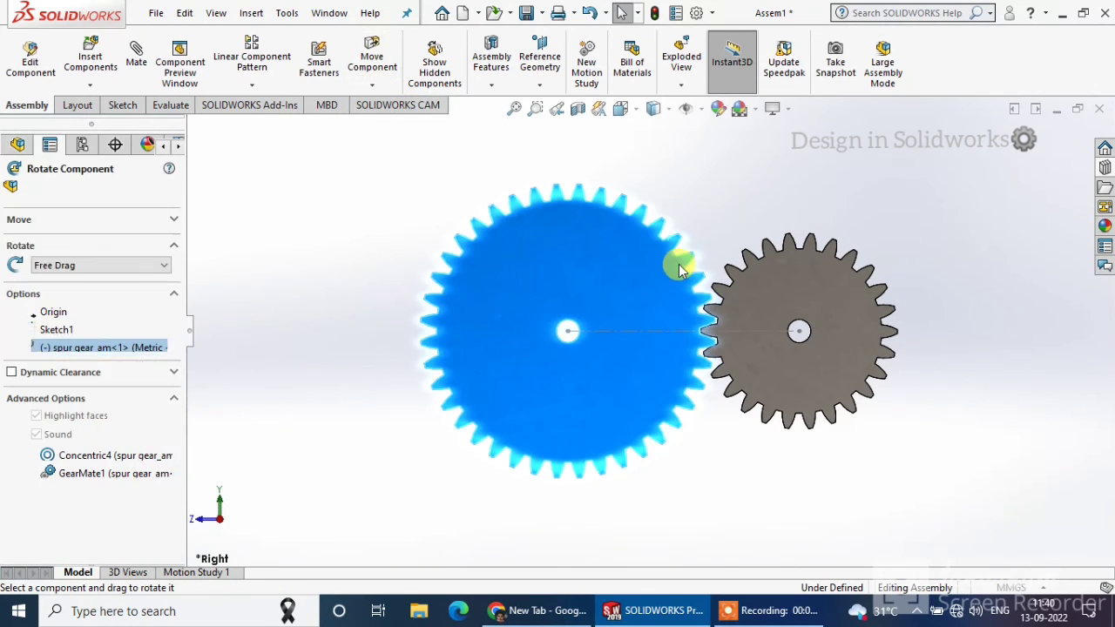
drag(676, 261, 541, 219)
click(11, 191)
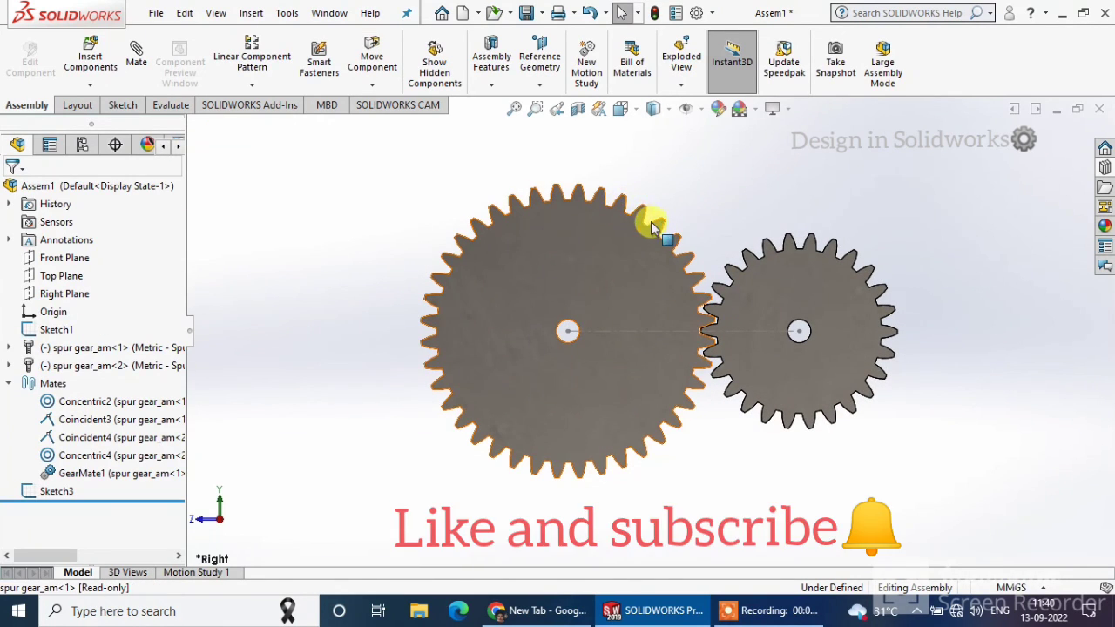
Rotate the larger gear freely back and forth to check how it drives the smaller gear
drag(653, 223, 695, 260)
click(694, 261)
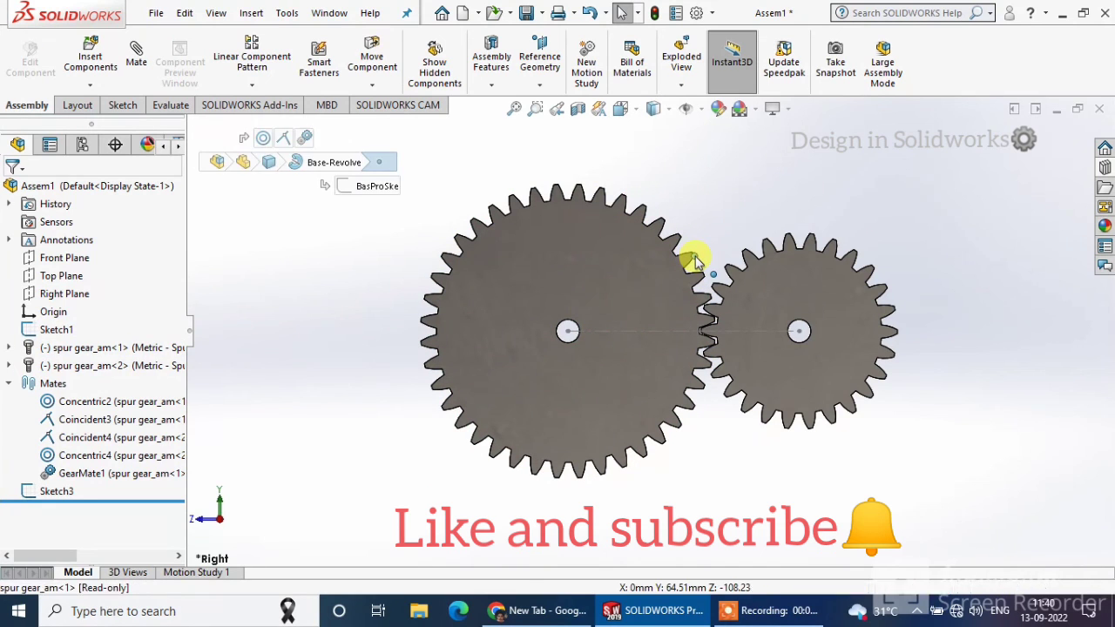
drag(698, 426, 678, 197)
click(724, 153)
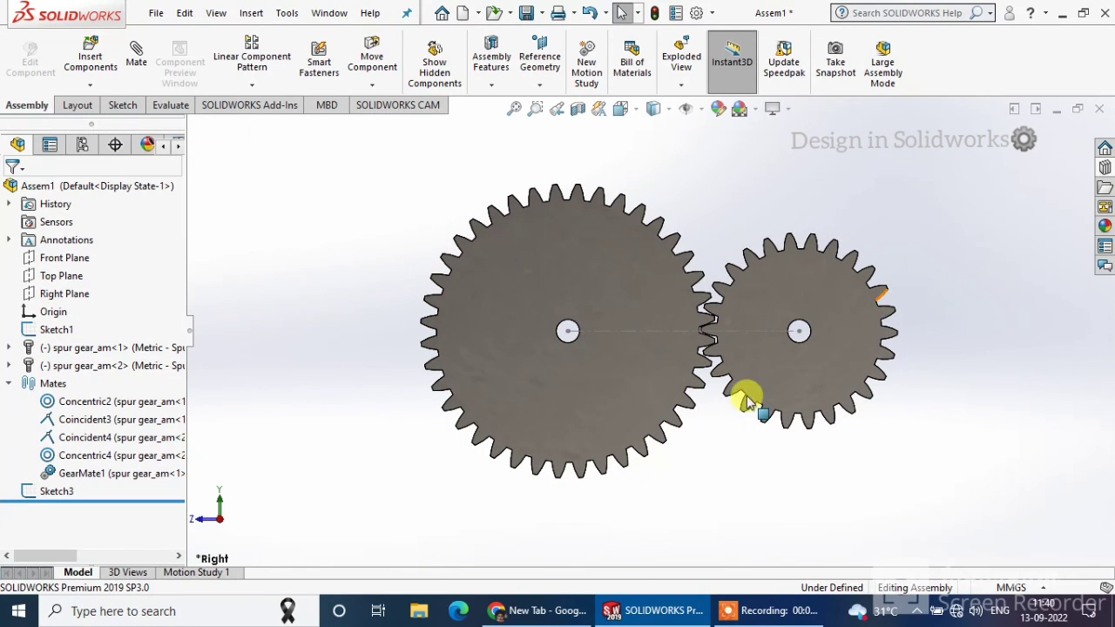